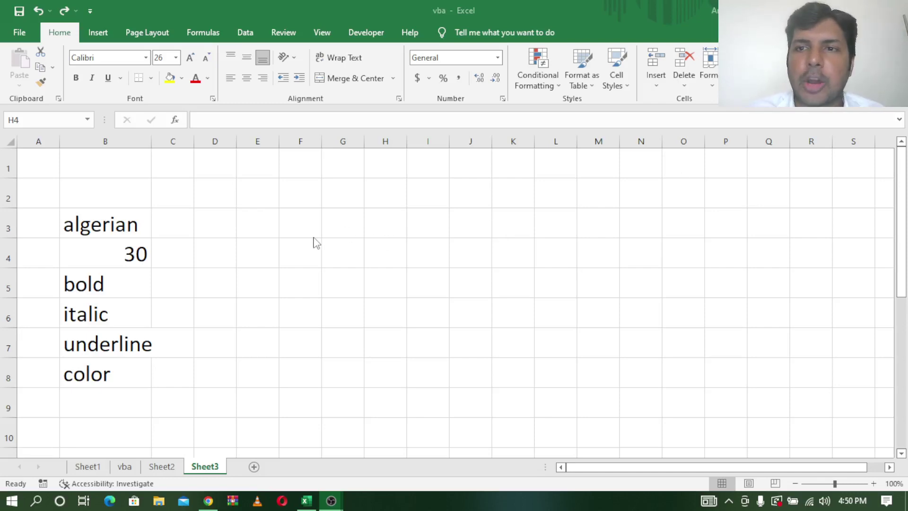
Bring the workbook forward, try the Algerian font on B3, then undo it
click(361, 227)
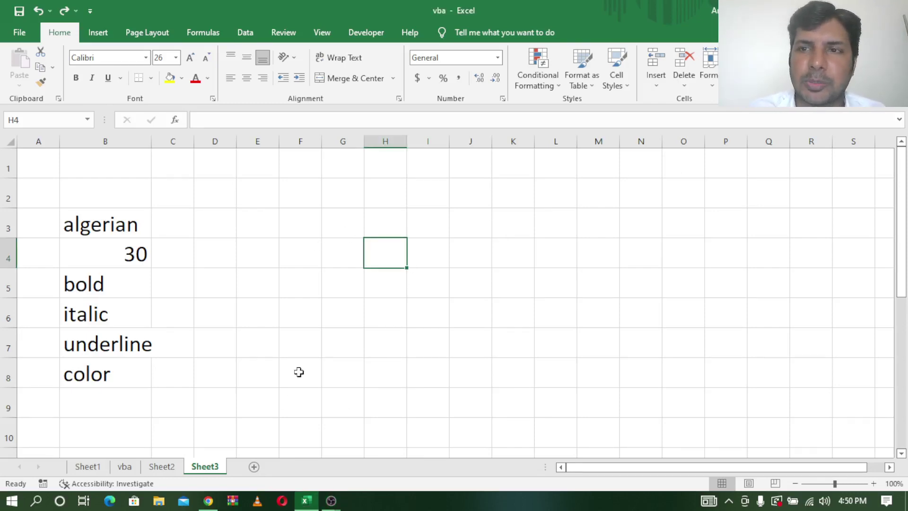
click(208, 501)
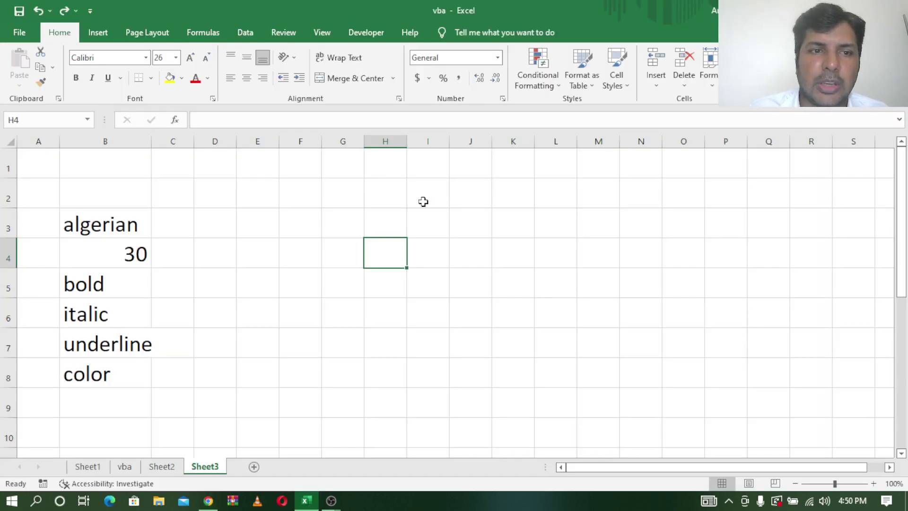
click(116, 219)
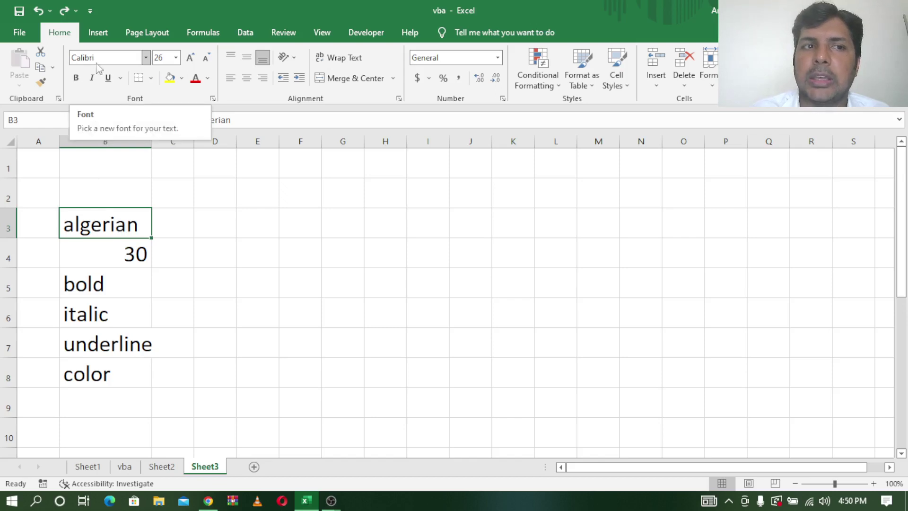
click(147, 58)
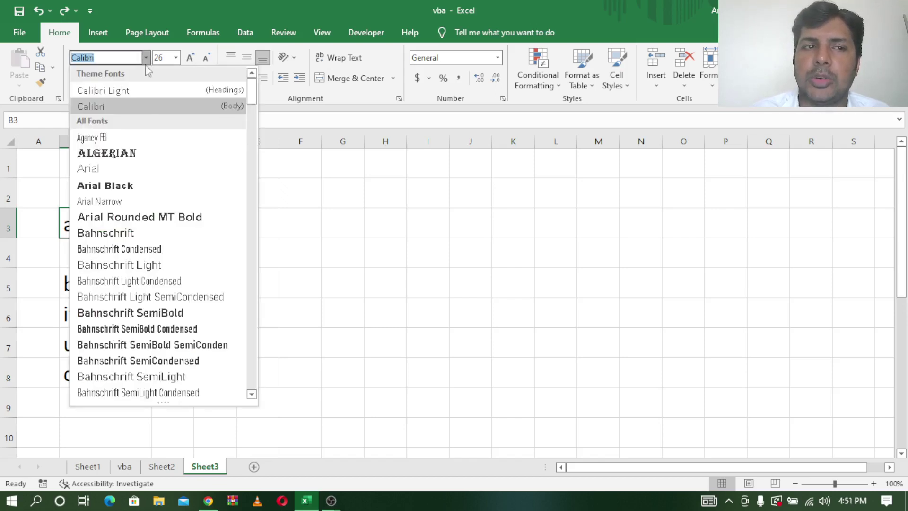
click(142, 153)
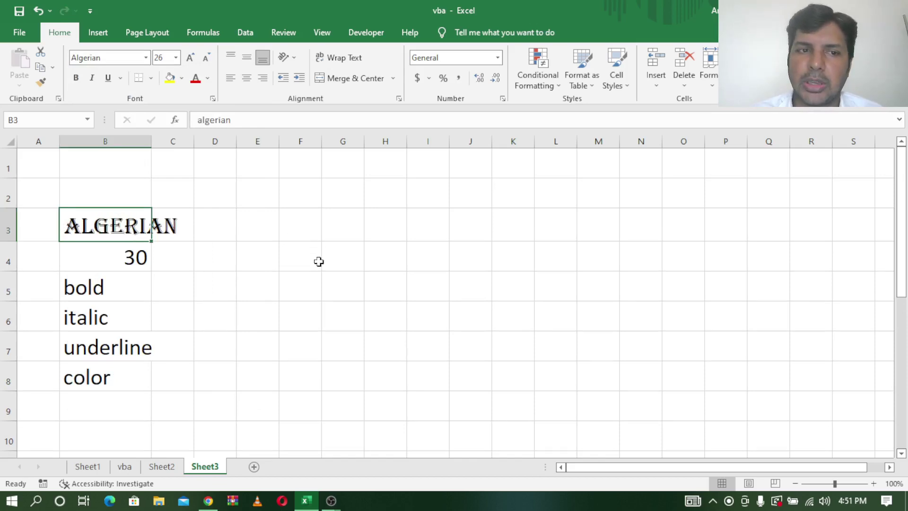
key(ctrl+z)
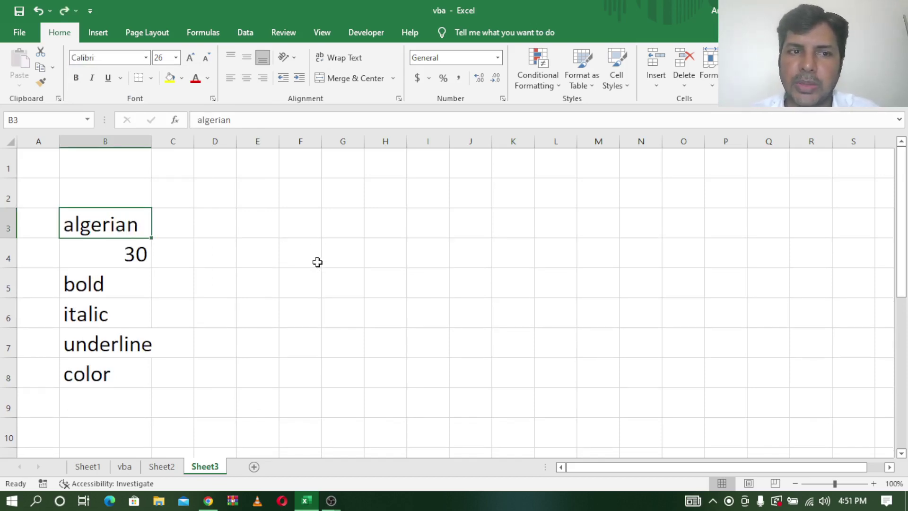
Try font size 30 on cell B4, then undo it
click(125, 252)
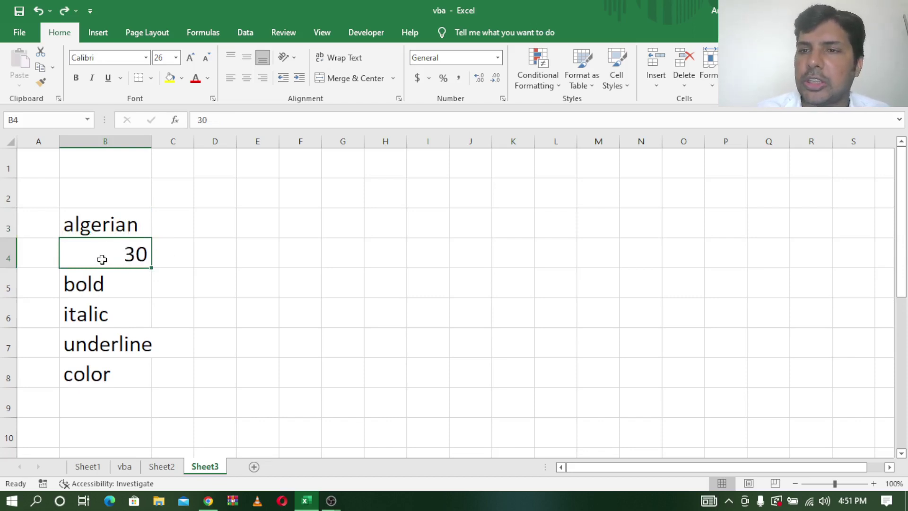
click(176, 58)
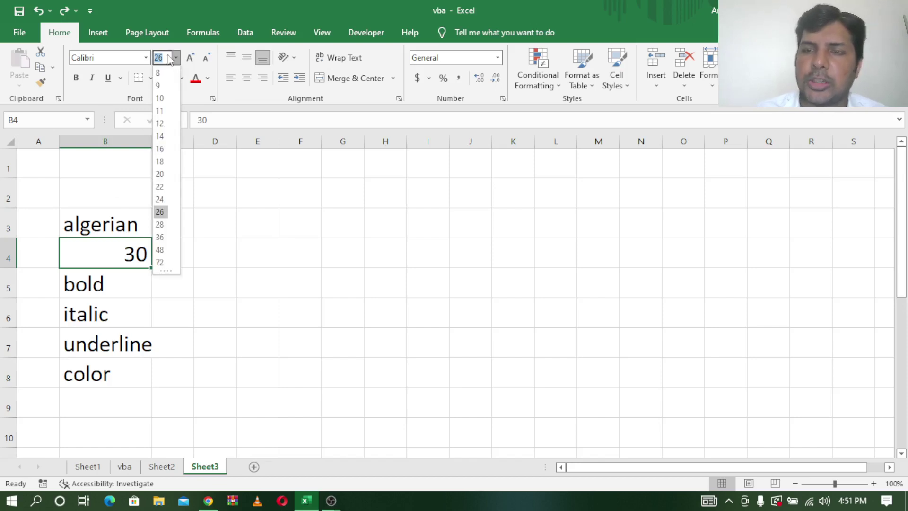
text(30)
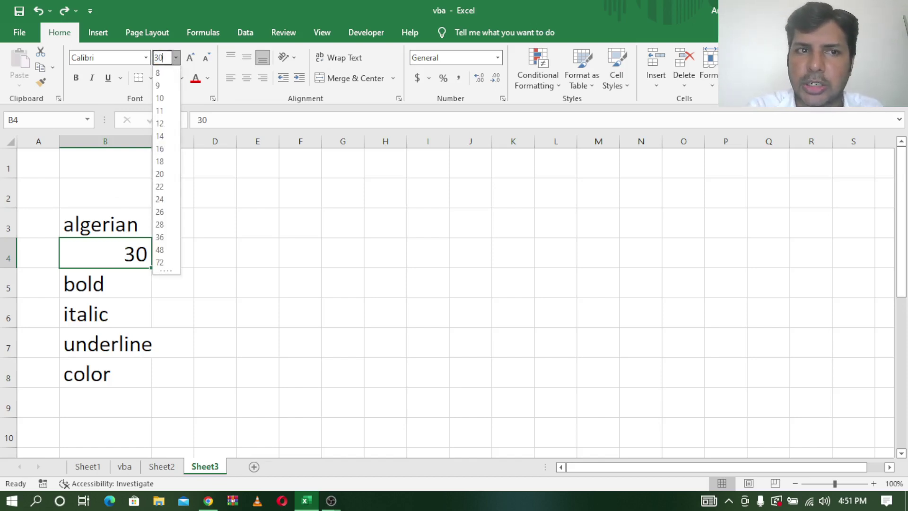
key(Return)
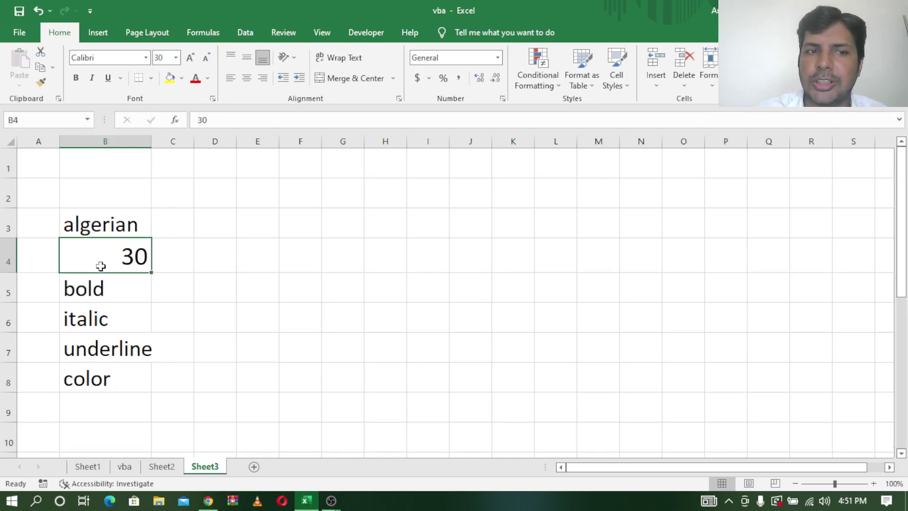
key(ctrl+z)
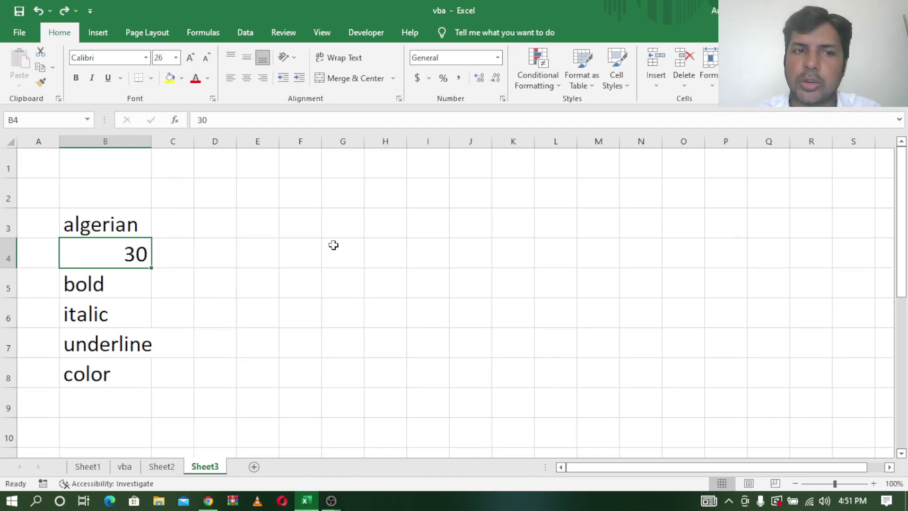
Toggle bold on B5, italic on B6 and underline on B7, then remove each
click(118, 279)
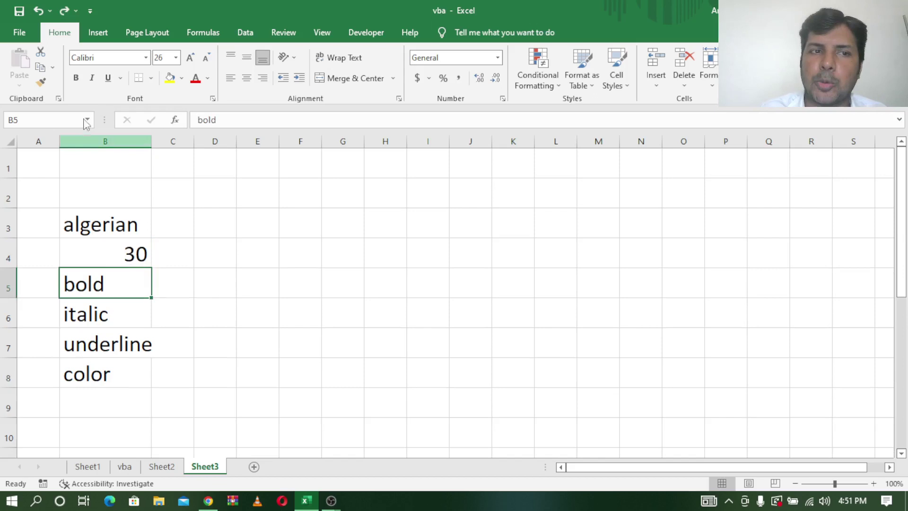
click(77, 79)
click(77, 79)
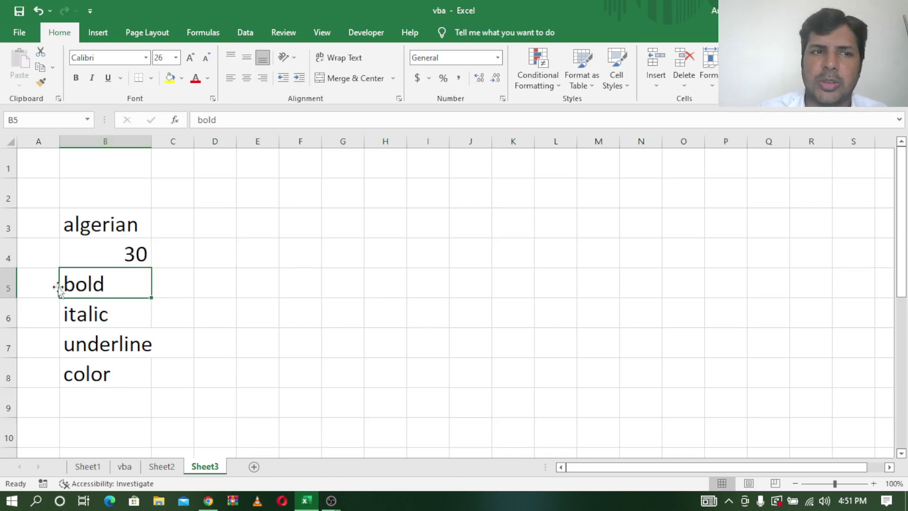
click(72, 315)
click(92, 77)
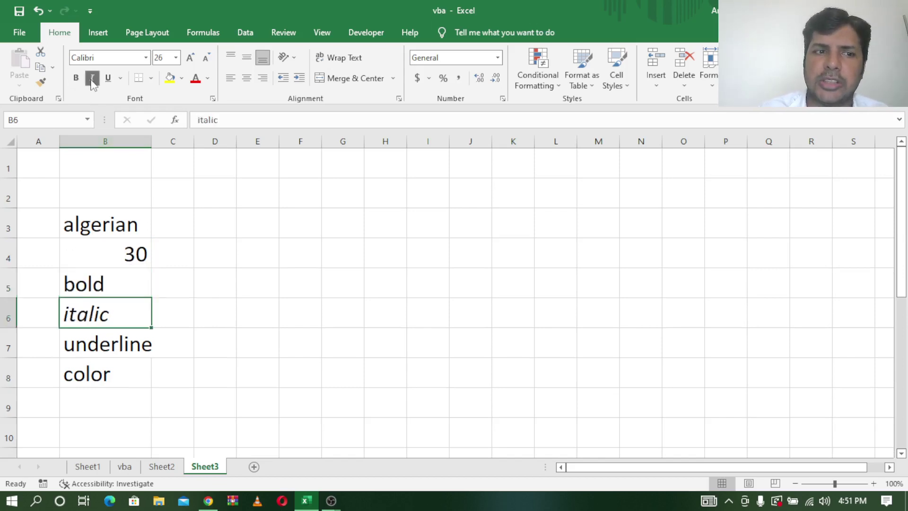
click(92, 78)
click(86, 345)
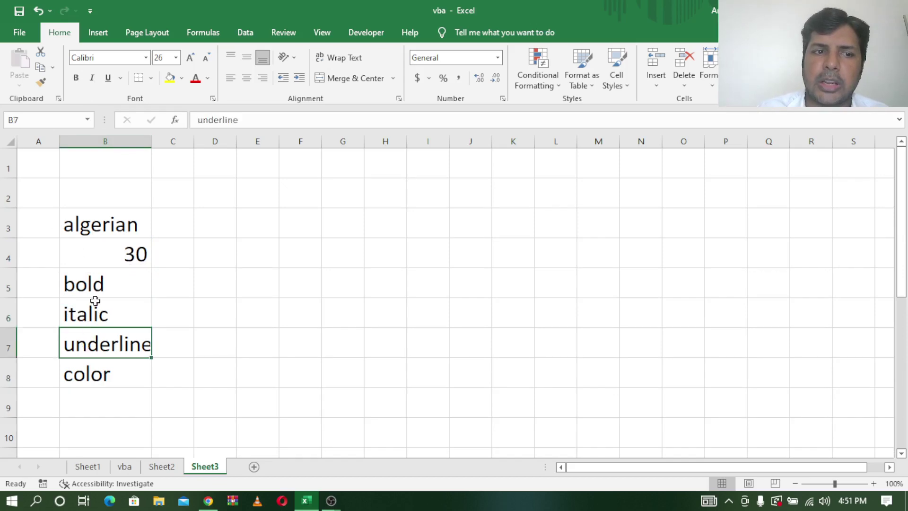
click(108, 78)
click(108, 81)
Try red font colour on B8, undo it, and select empty cell F5
click(85, 376)
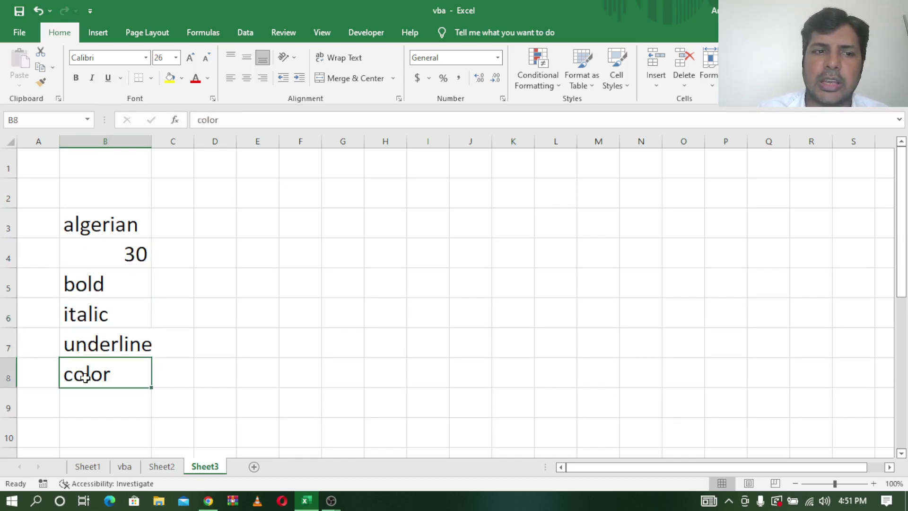
click(198, 84)
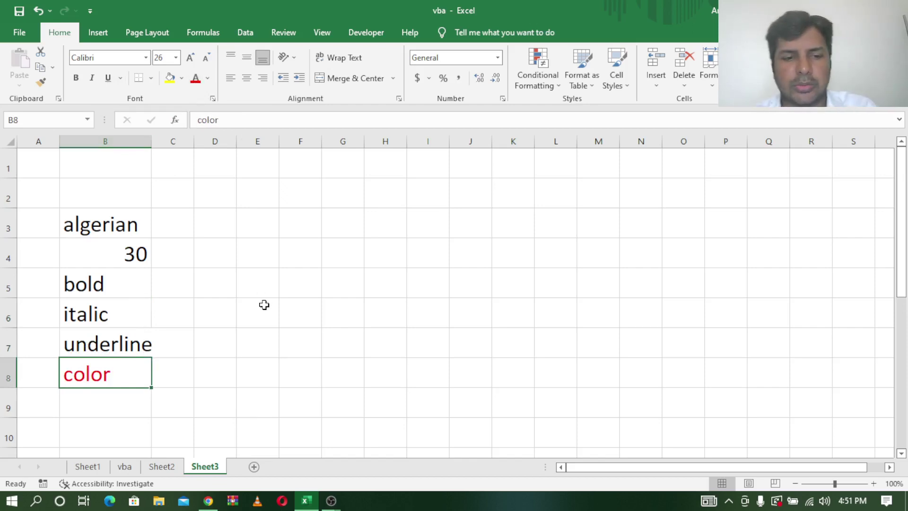
key(ctrl+z)
click(281, 294)
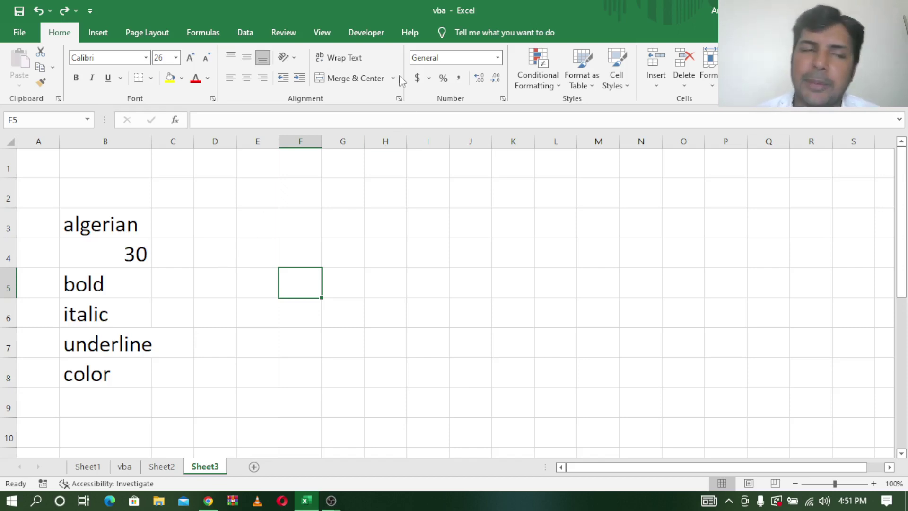
Open the Visual Basic editor beside column B and insert a new Module1
click(377, 33)
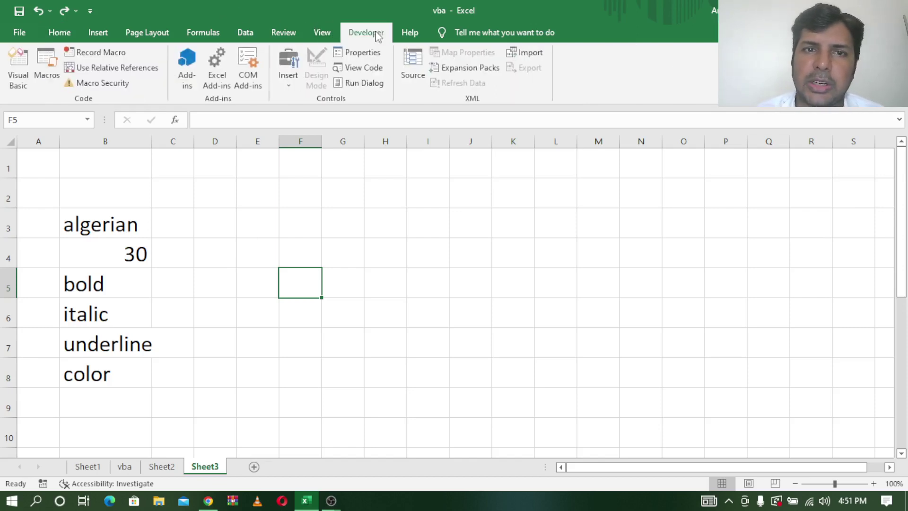
click(14, 64)
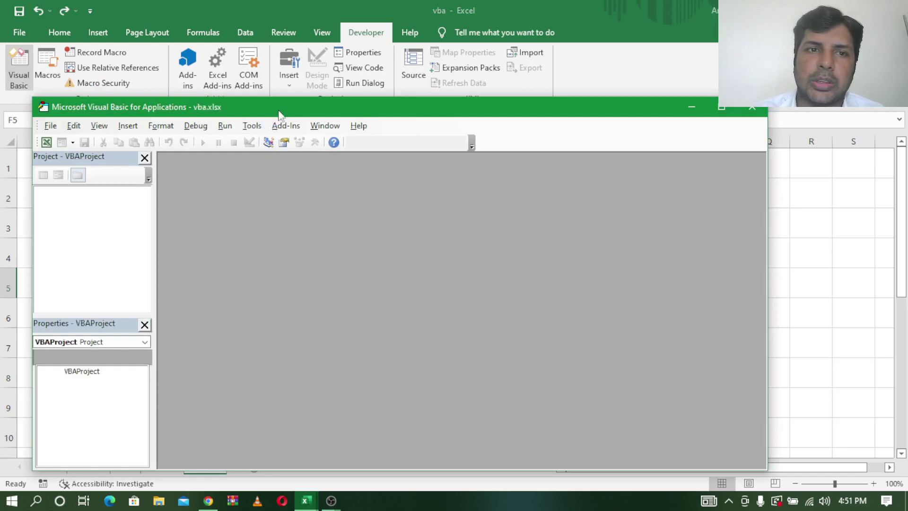
mouse_move(273, 104)
mouse_down()
mouse_move(473, 58)
mouse_move(465, 74)
mouse_up()
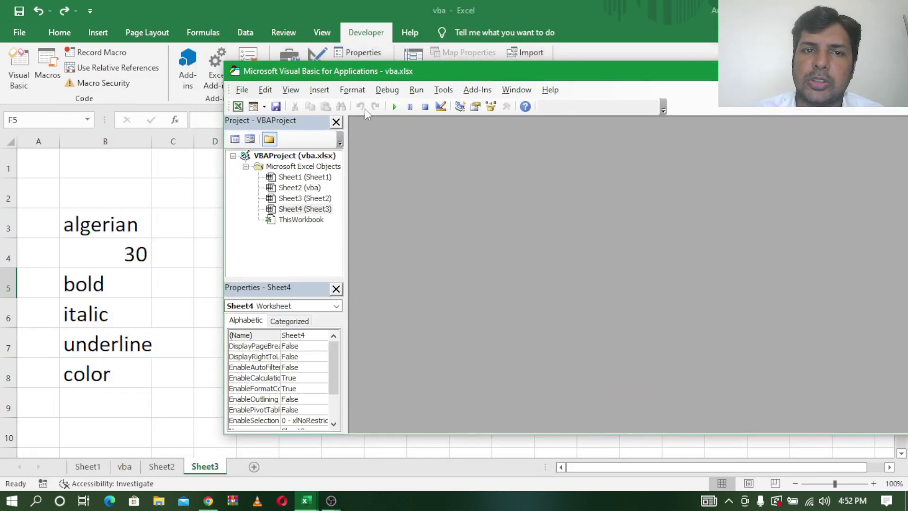
click(319, 90)
click(326, 134)
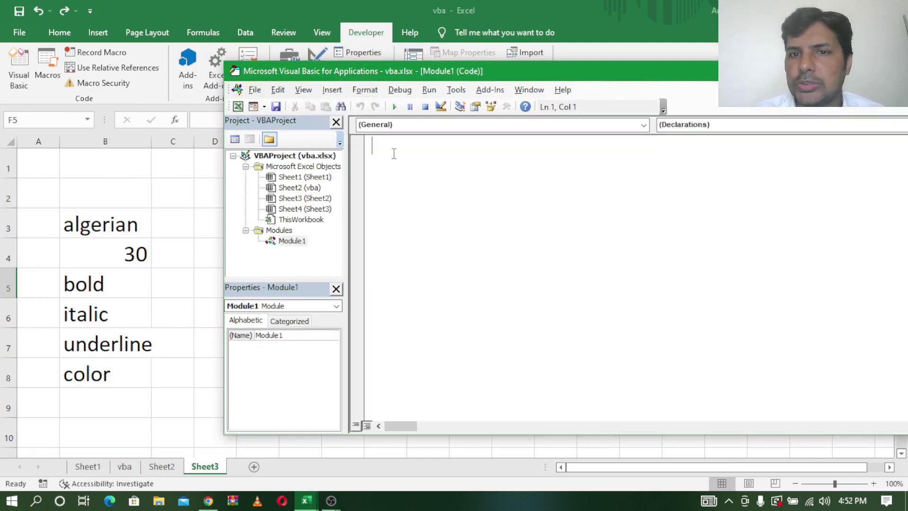
Enter Sub fontsty() so the empty procedure gets its End Sub line
text(Su)
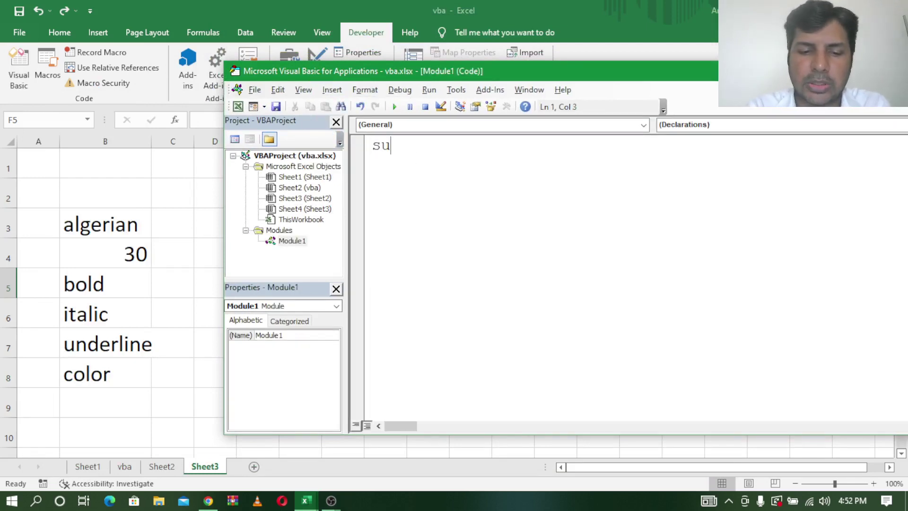
text(b f)
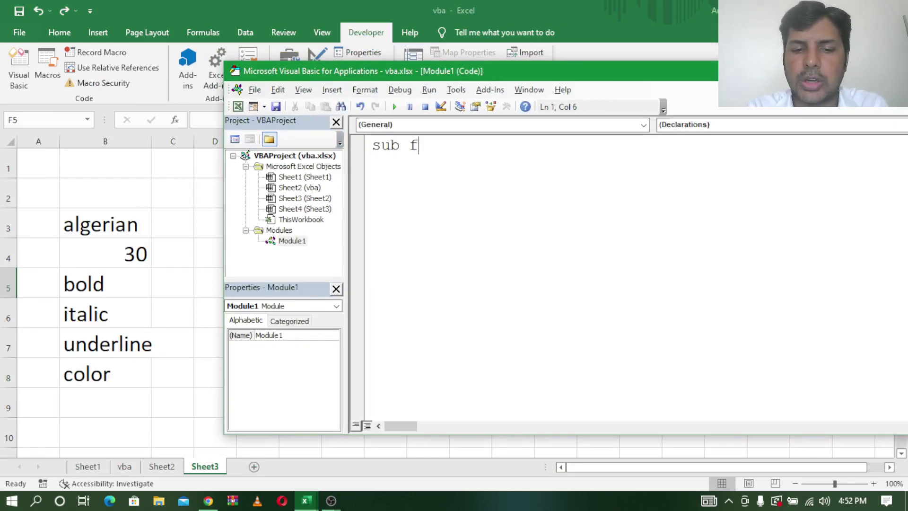
text(ontsty)
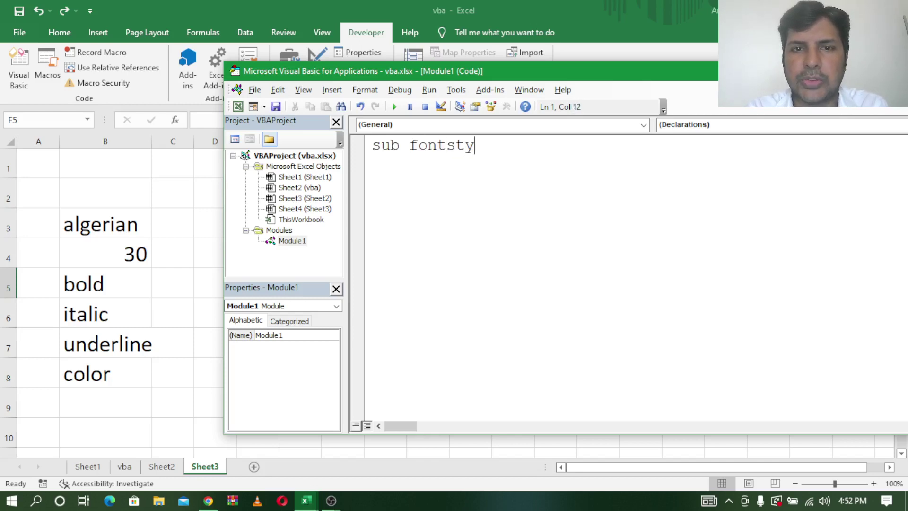
text(())
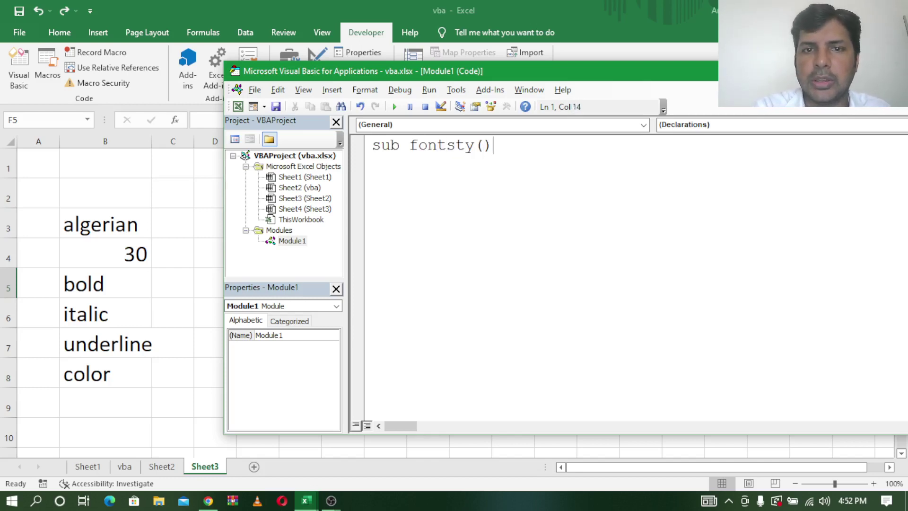
key(Return)
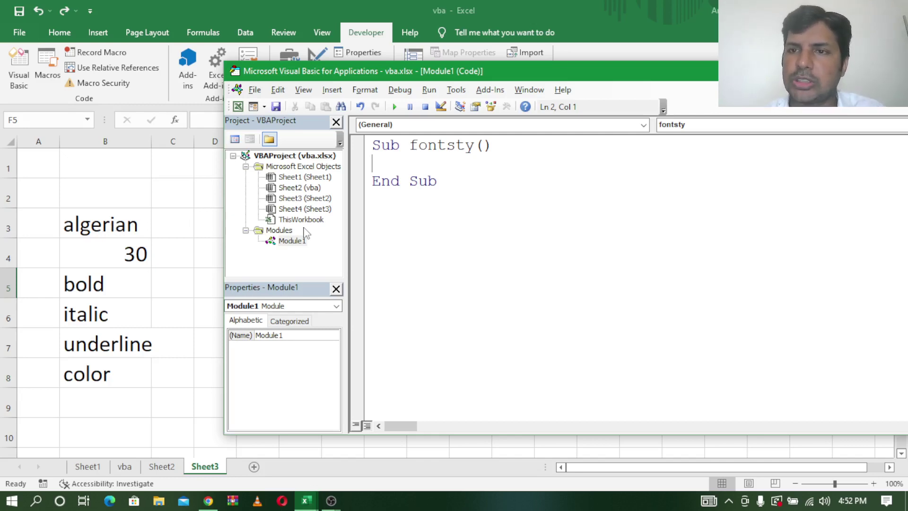
Write Range("b3").Font.Name = "algerian" as the first line of fontsty
text(ra)
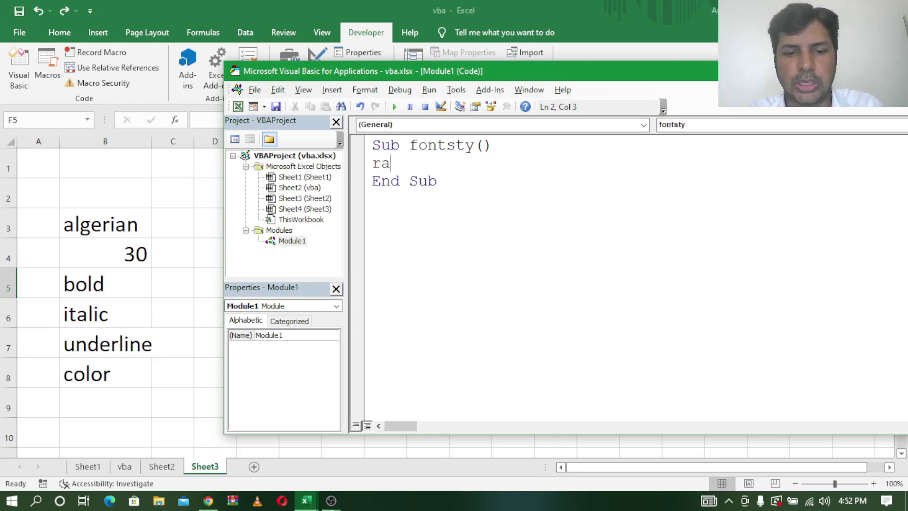
text(nge)
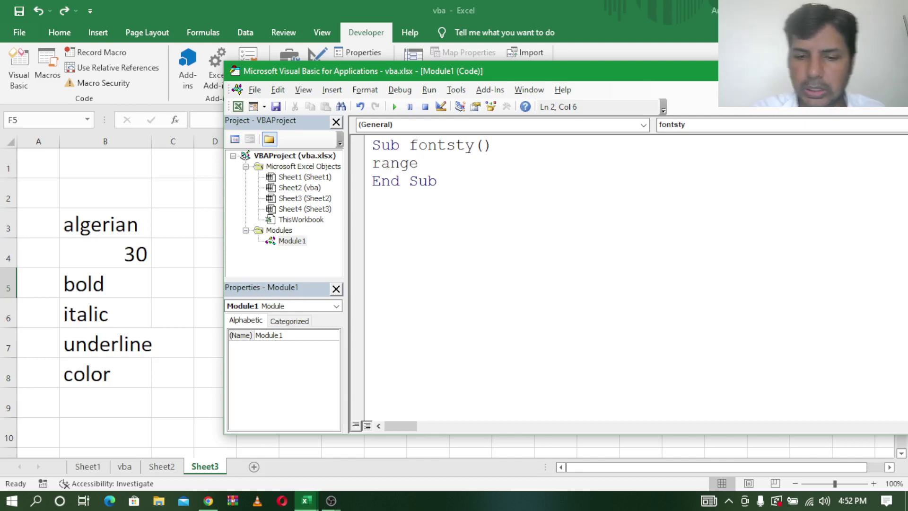
text(("b)
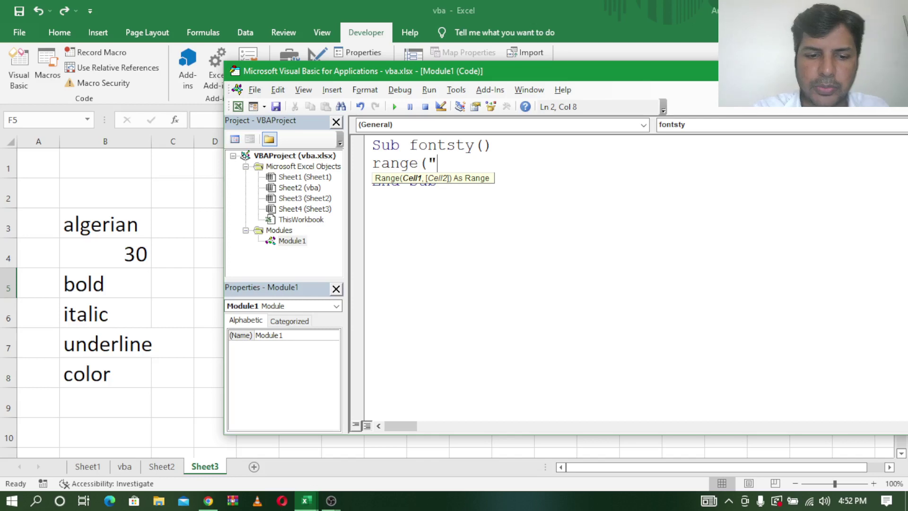
text(3)
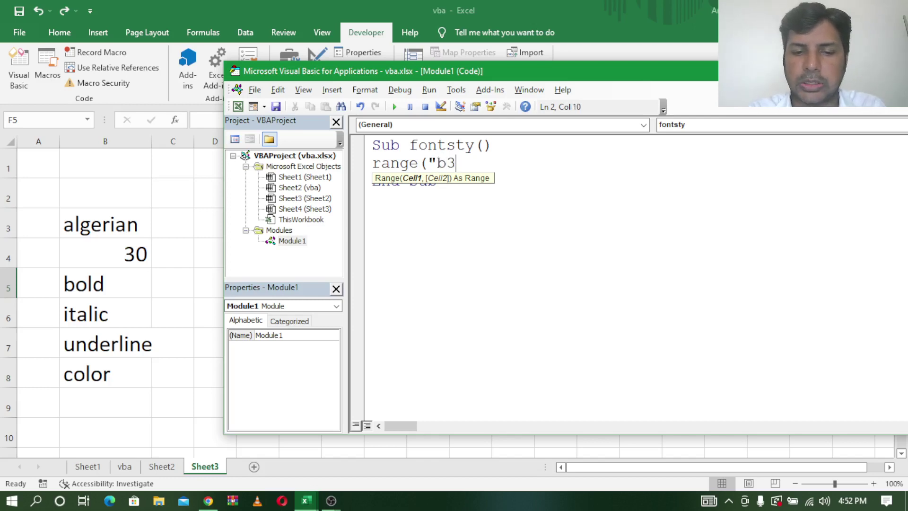
text(")
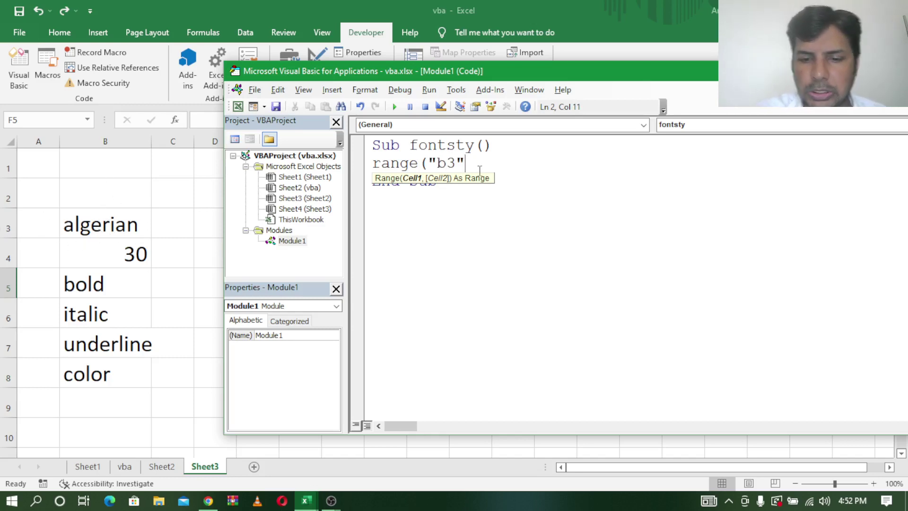
text().)
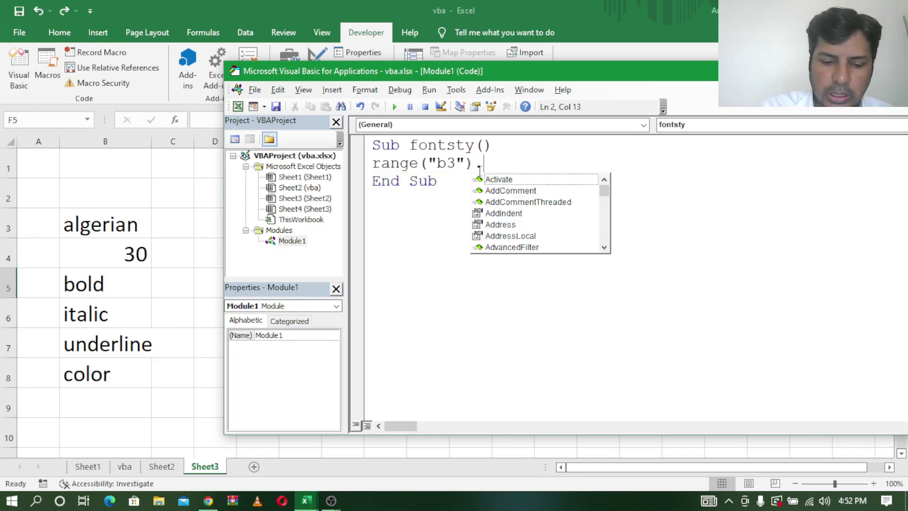
text(fo)
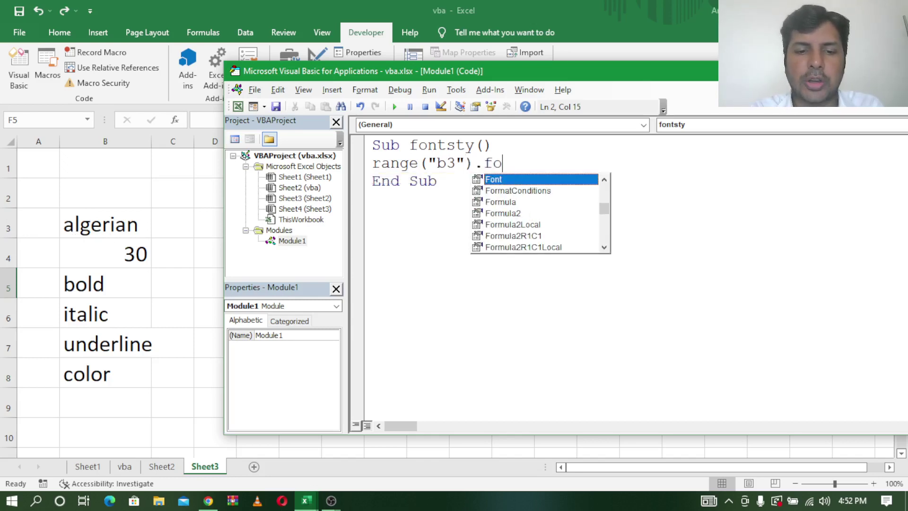
text(nt)
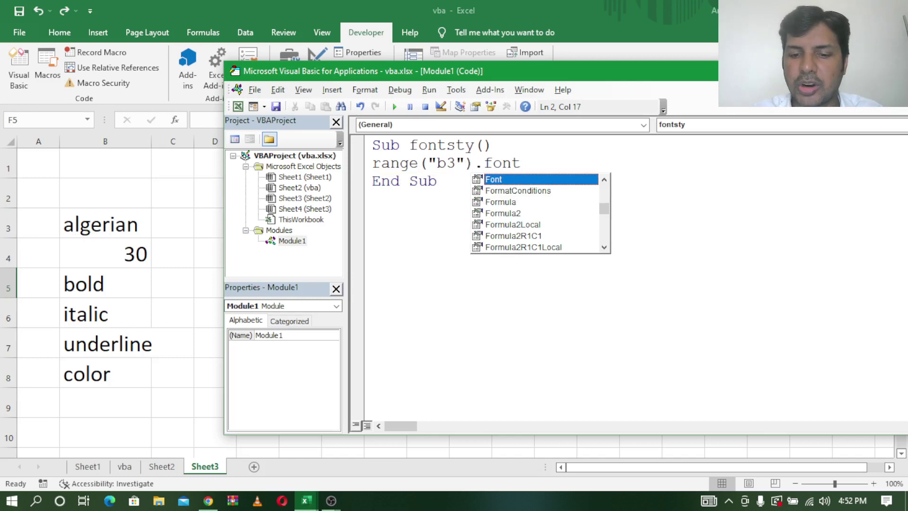
text(.)
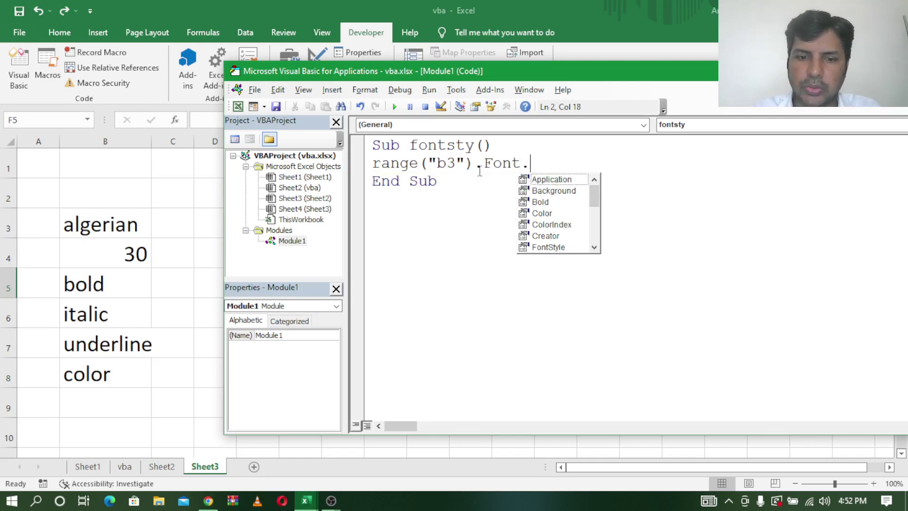
text(nam)
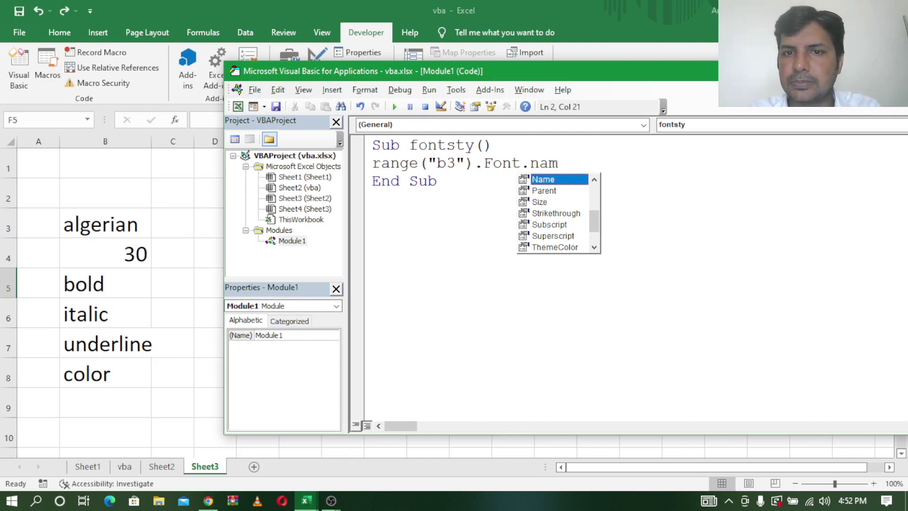
text(e)
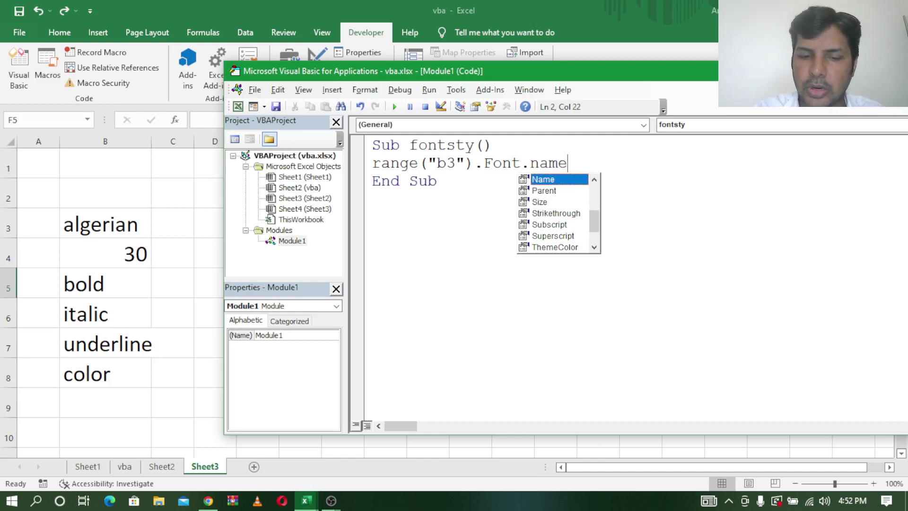
text(=)
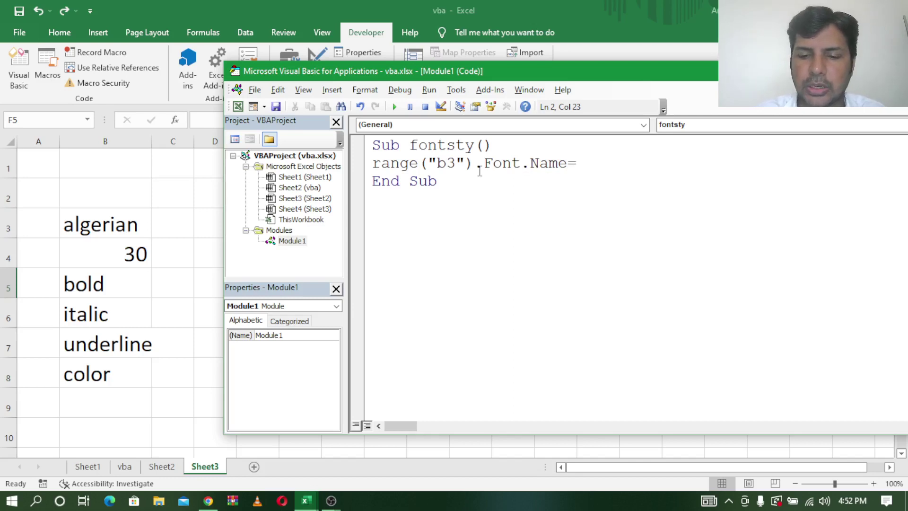
text("al)
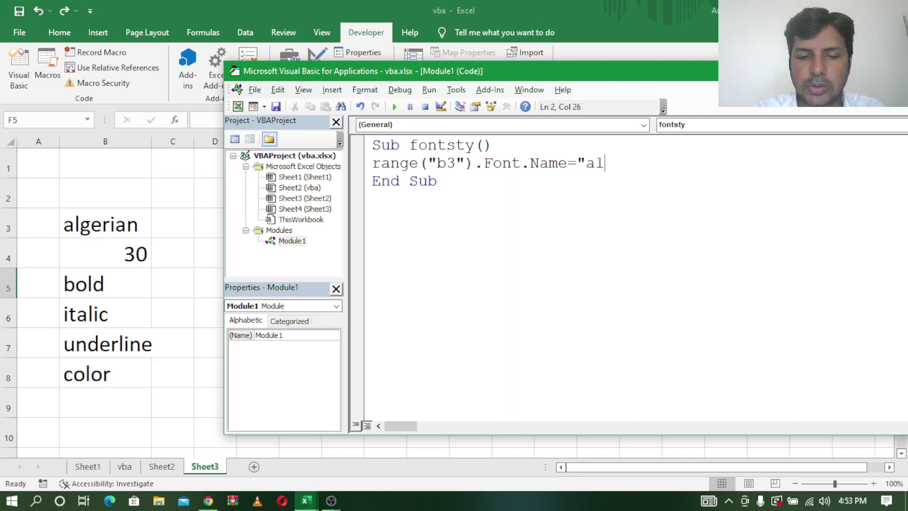
text(g)
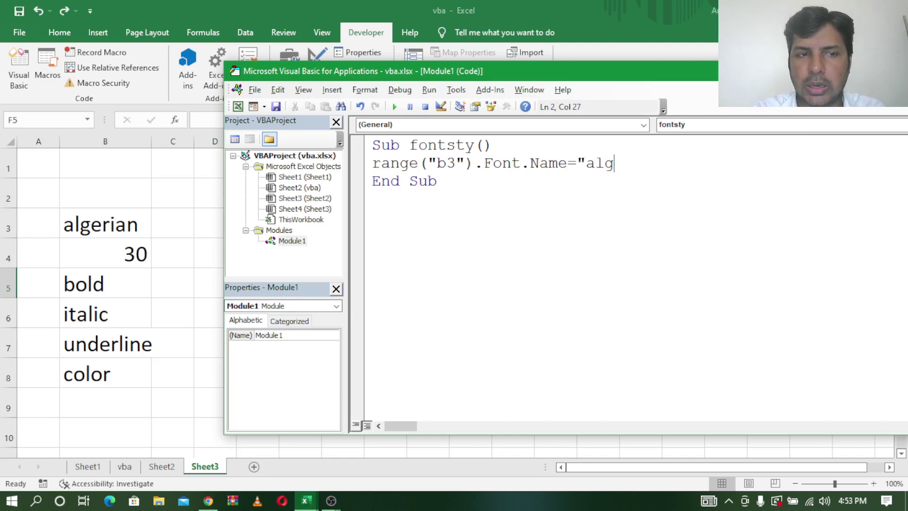
text(erian)
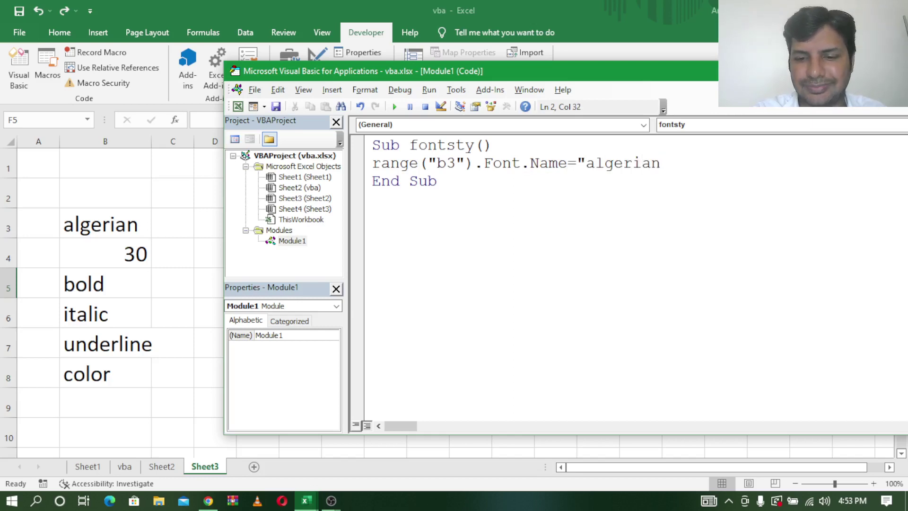
text(")
key(Return)
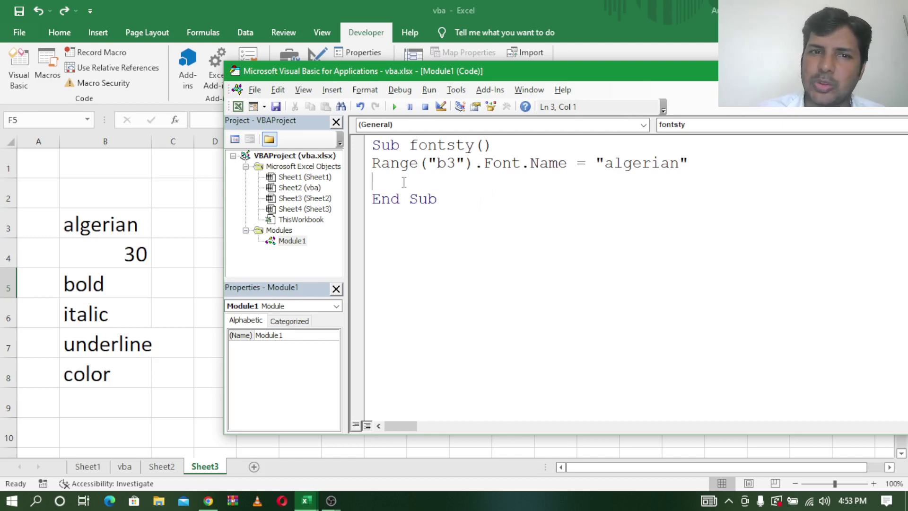
Show the Debug toolbar and step through fontsty to End Sub, giving B3 Algerian
click(303, 91)
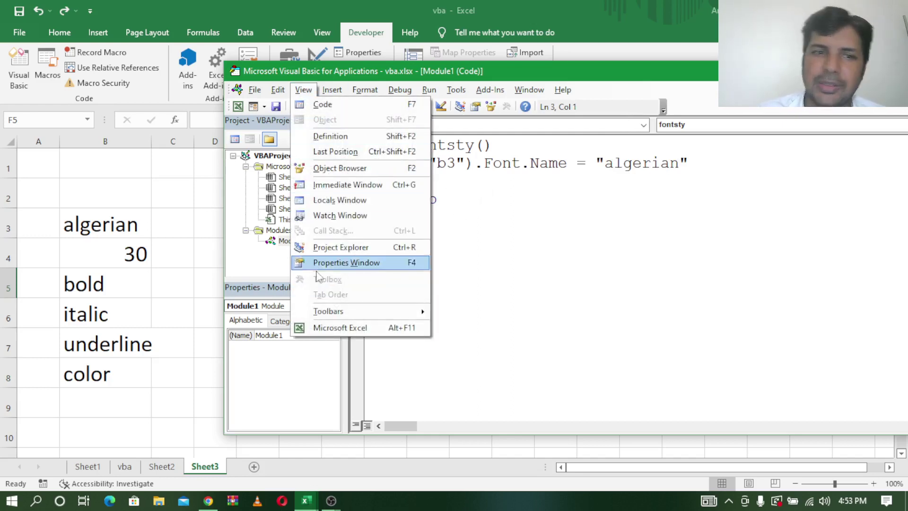
mouse_move(328, 311)
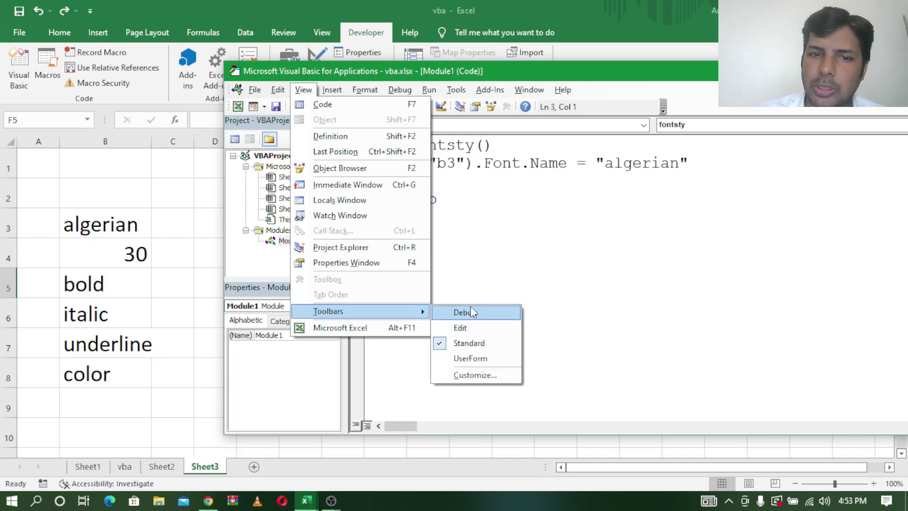
click(468, 313)
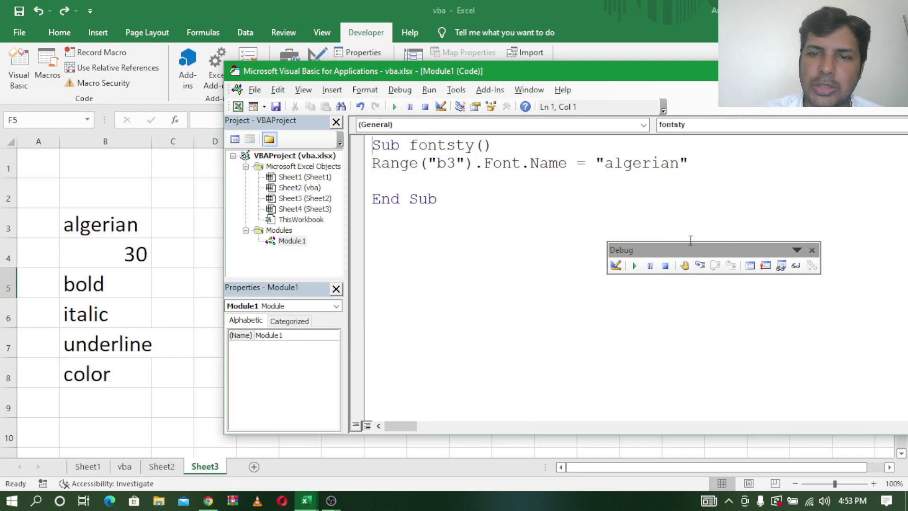
click(699, 265)
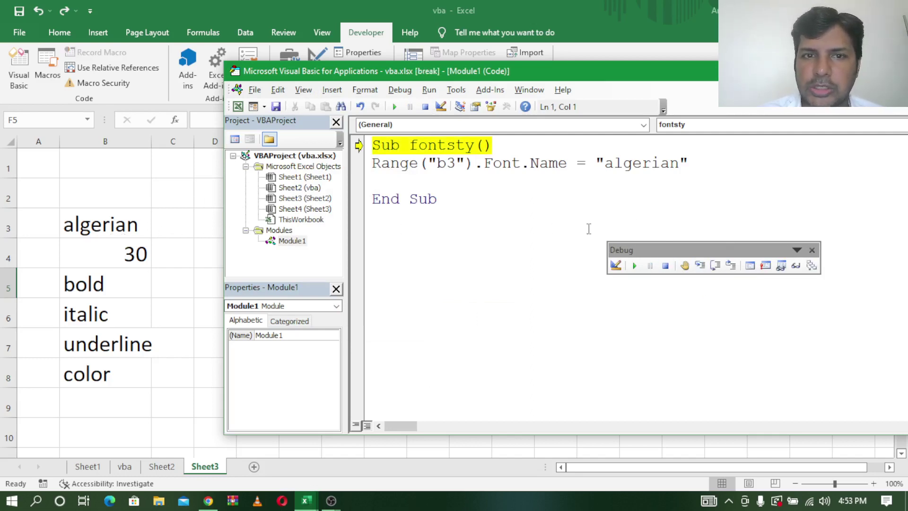
click(703, 269)
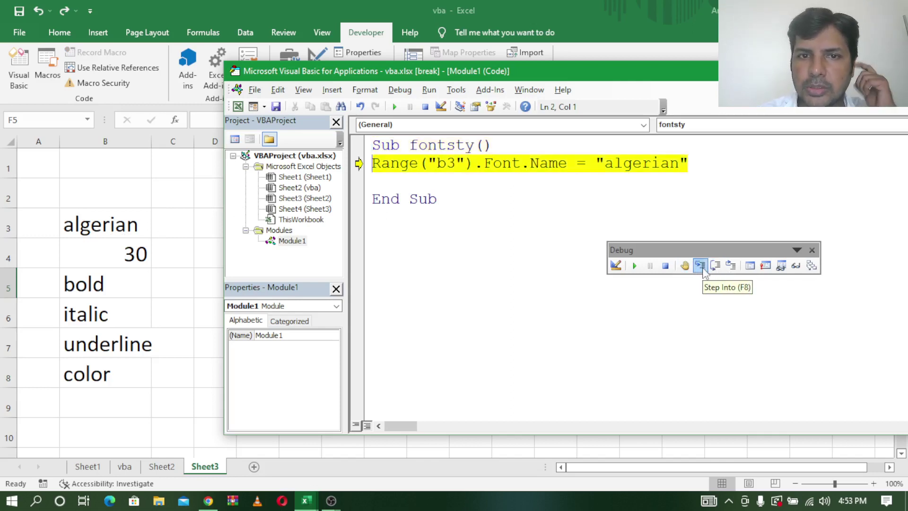
click(703, 269)
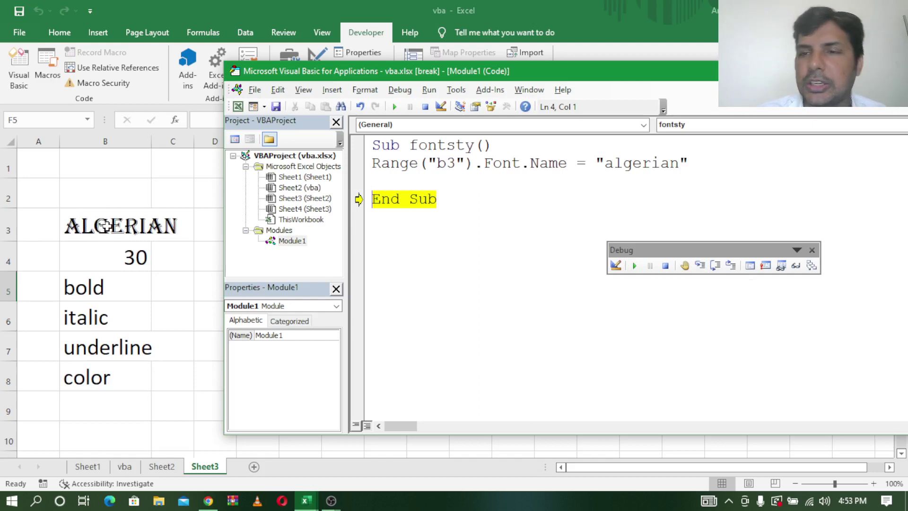
click(700, 265)
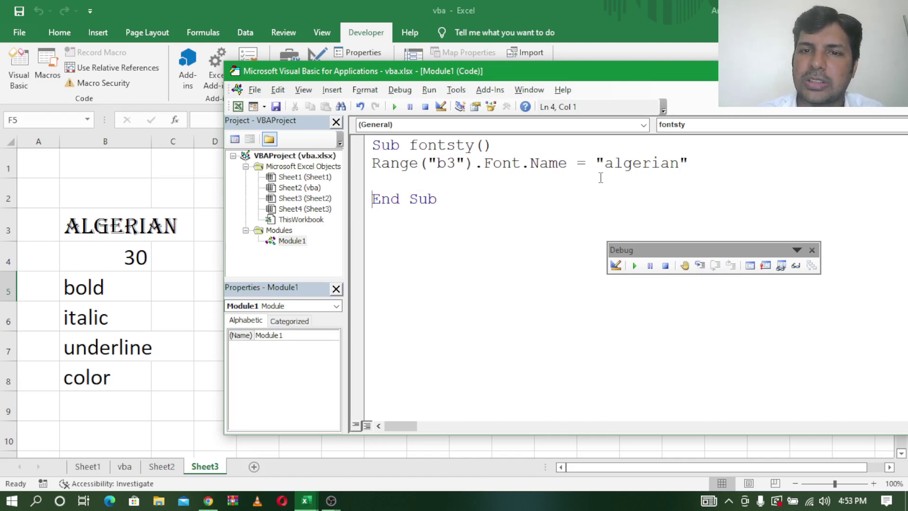
In Excel, reduce cell B4's font size from 26 to 24
click(116, 263)
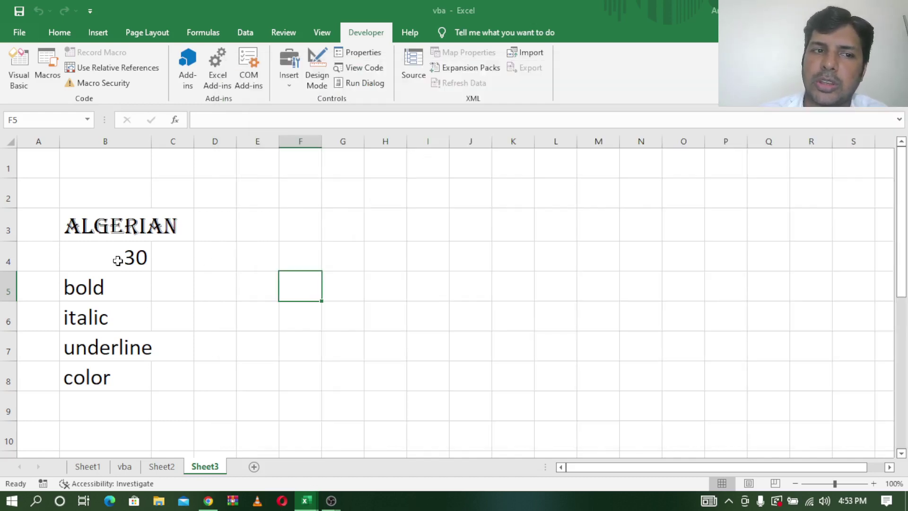
click(59, 33)
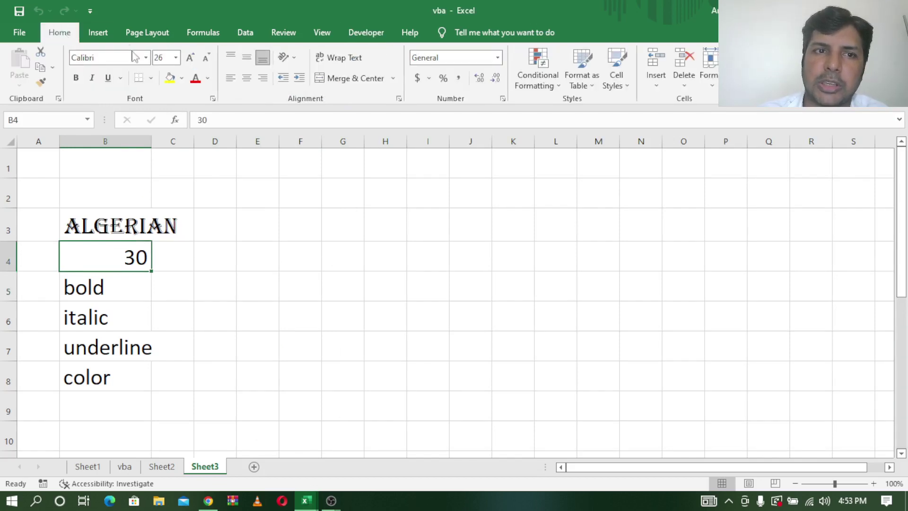
click(206, 57)
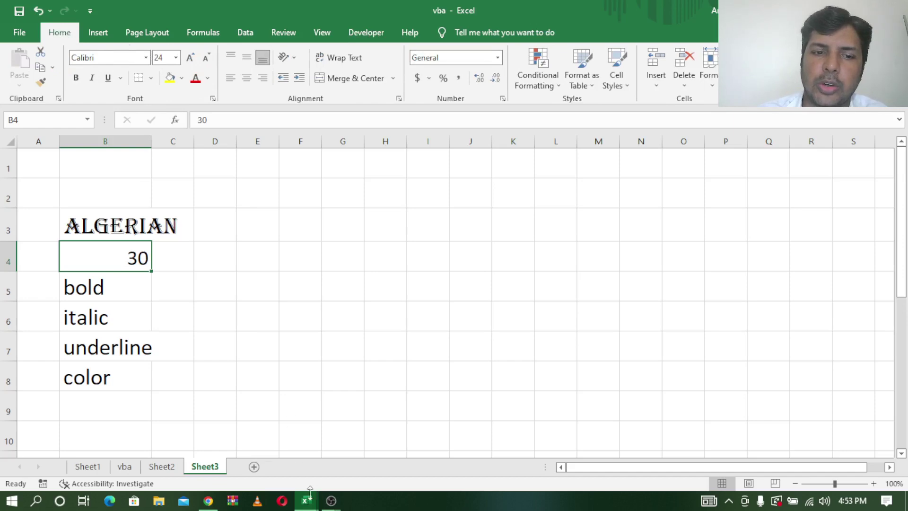
Add Range("b4").Font.Size = 30 below the B3 line in fontsty
mouse_move(306, 500)
click(337, 460)
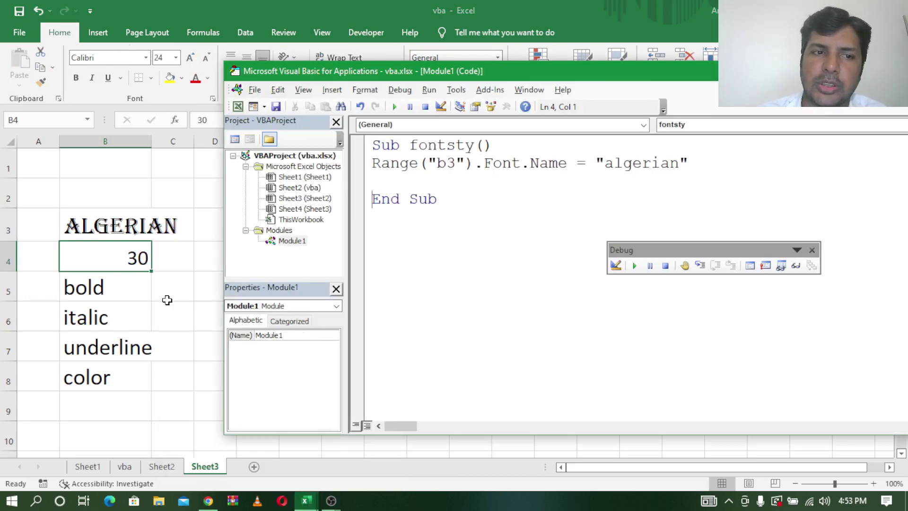
click(396, 182)
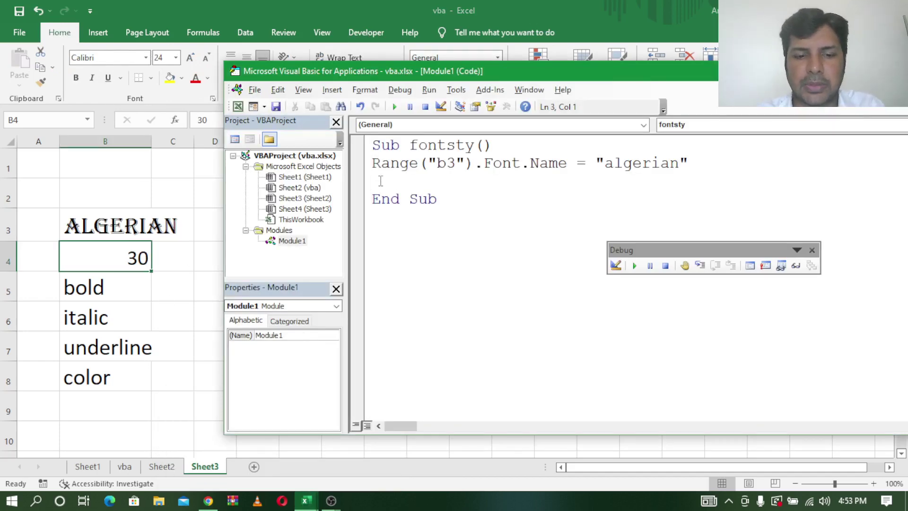
text(rang)
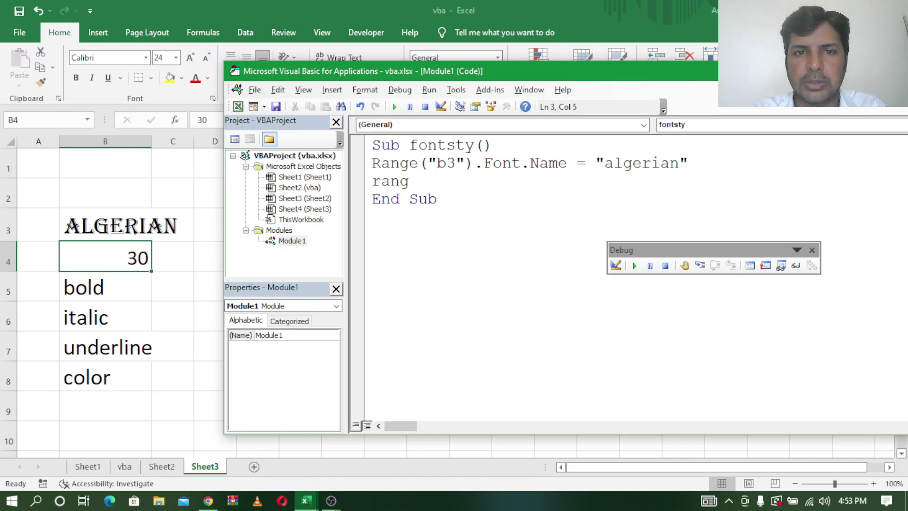
text(e()
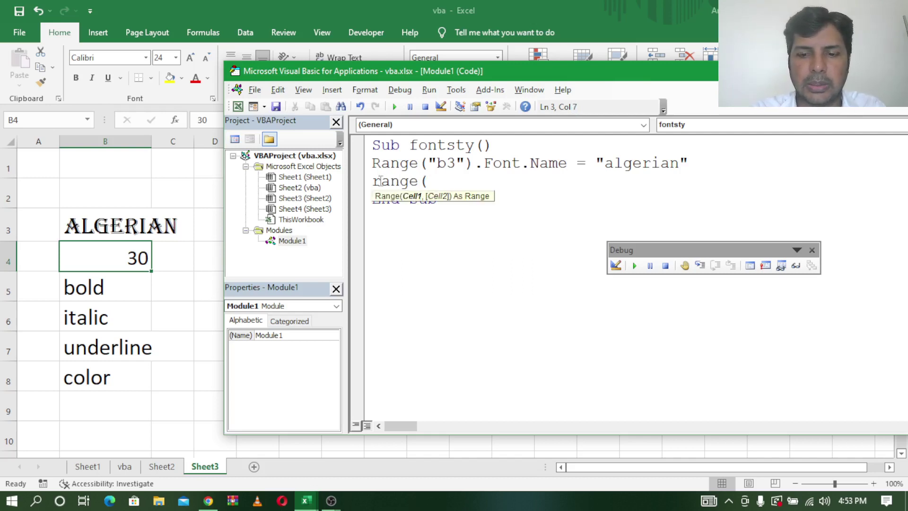
text("b4")
text().)
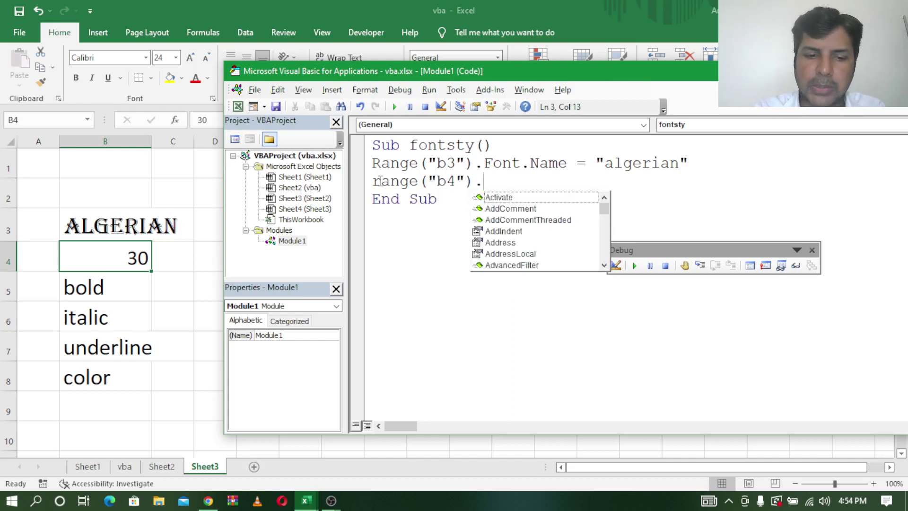
text(font)
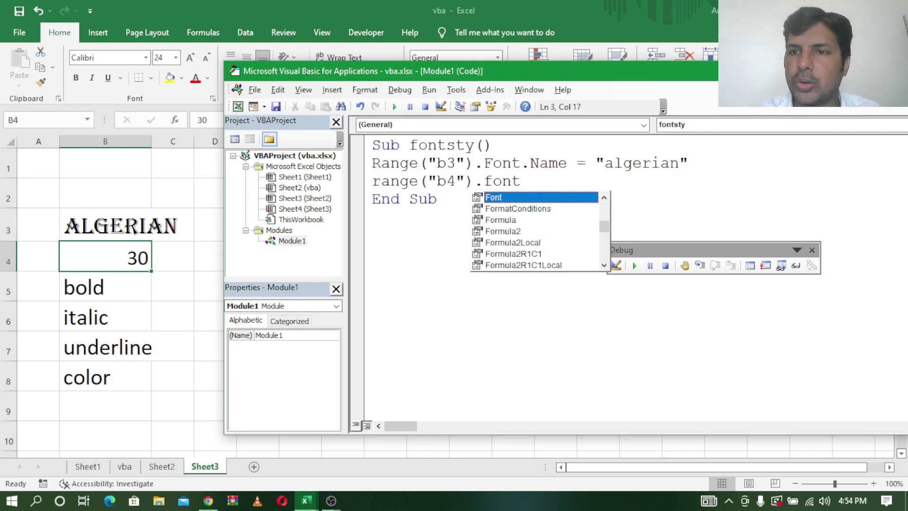
text(.)
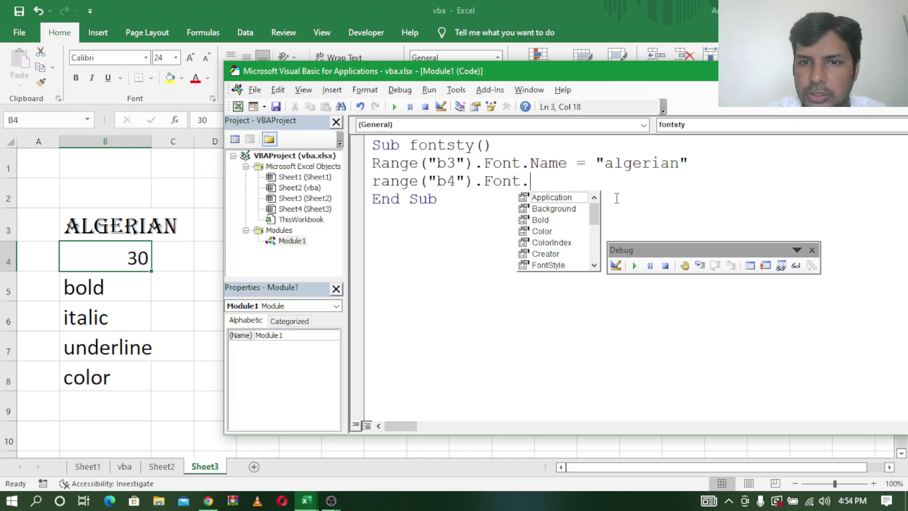
mouse_move(595, 219)
mouse_down()
mouse_move(594, 262)
mouse_move(601, 210)
mouse_up()
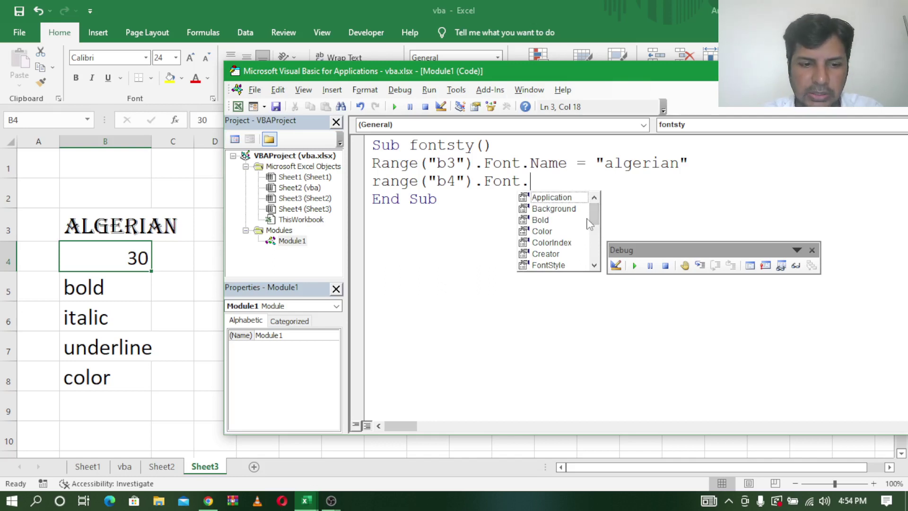
text(size=)
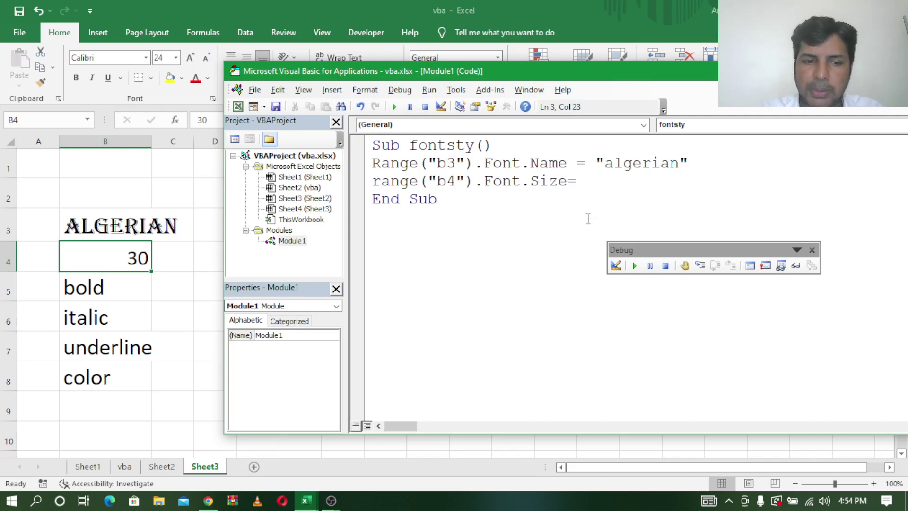
text(30)
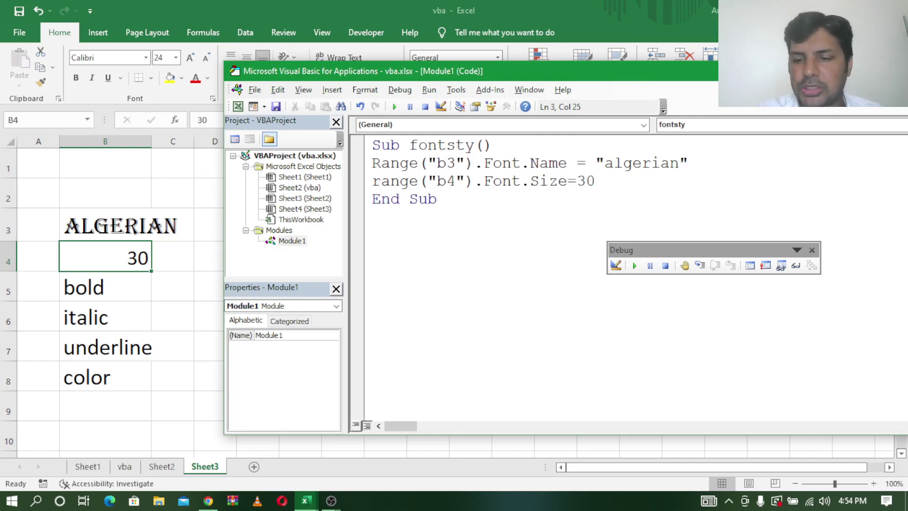
key(Return)
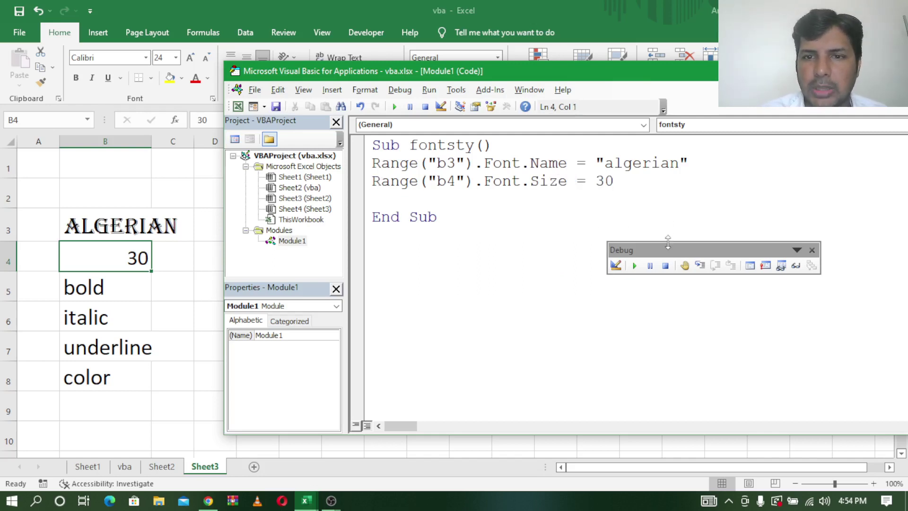
Set cell B3's font back to Calibri in the worksheet
click(113, 231)
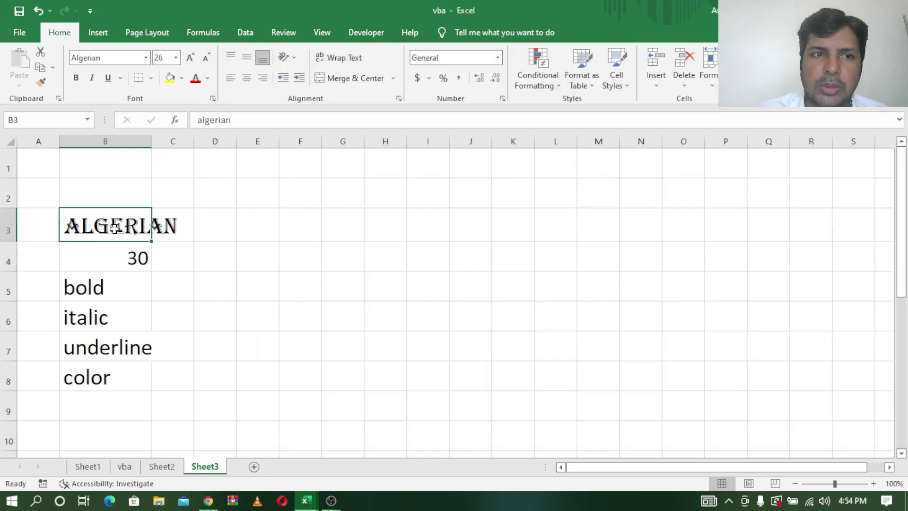
click(145, 58)
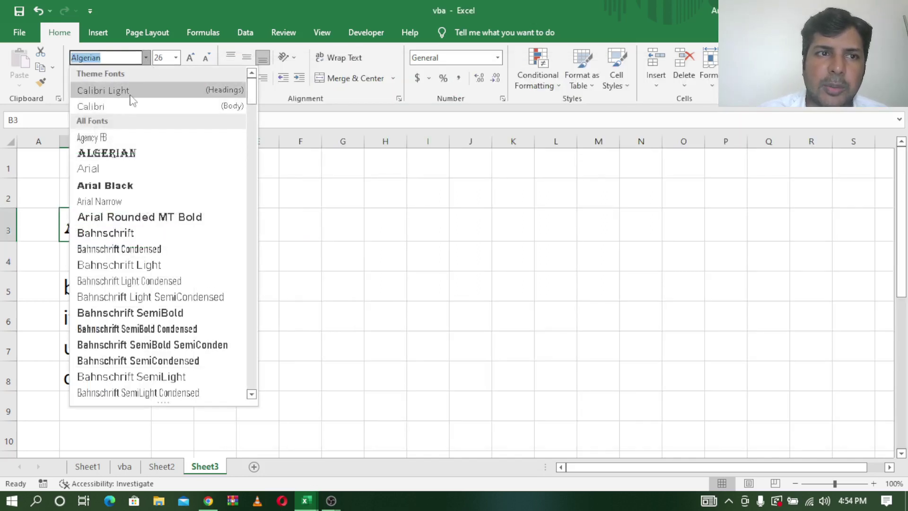
click(122, 112)
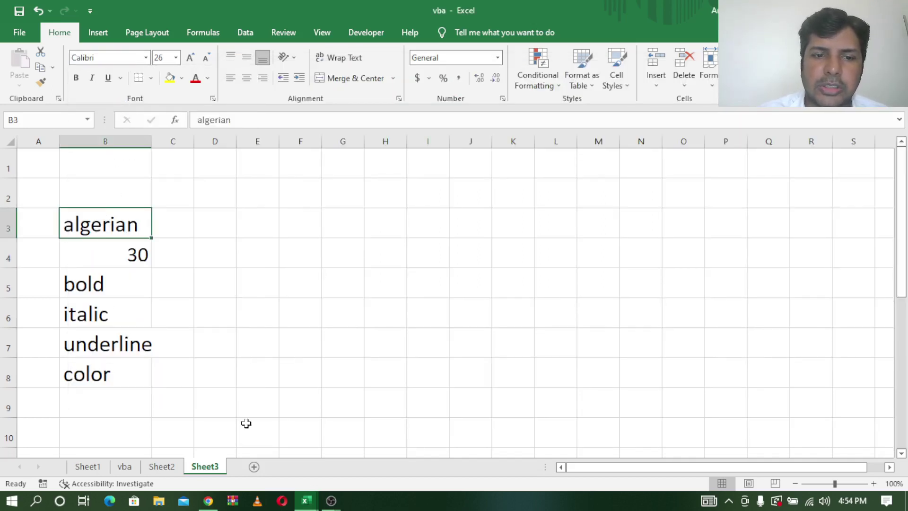
Step through fontsty line by line so B3 becomes Algerian and B4 size 30
mouse_move(305, 501)
click(378, 439)
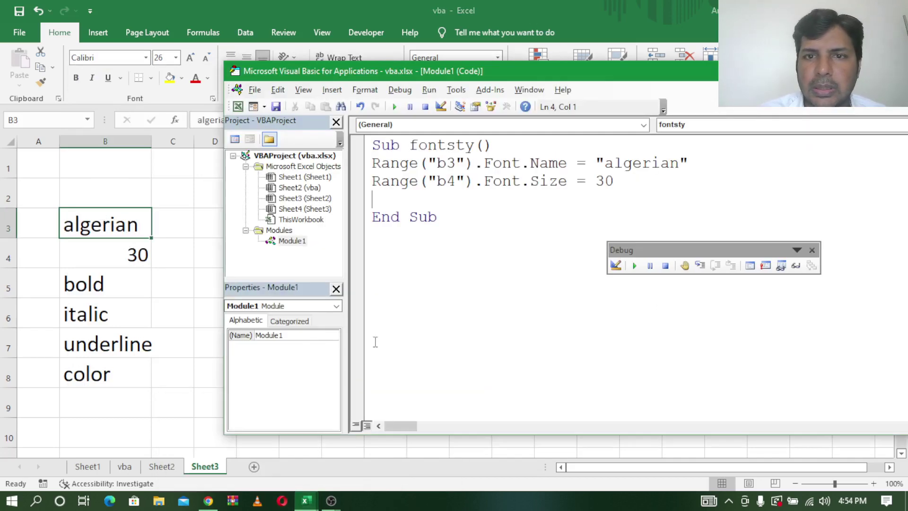
click(372, 145)
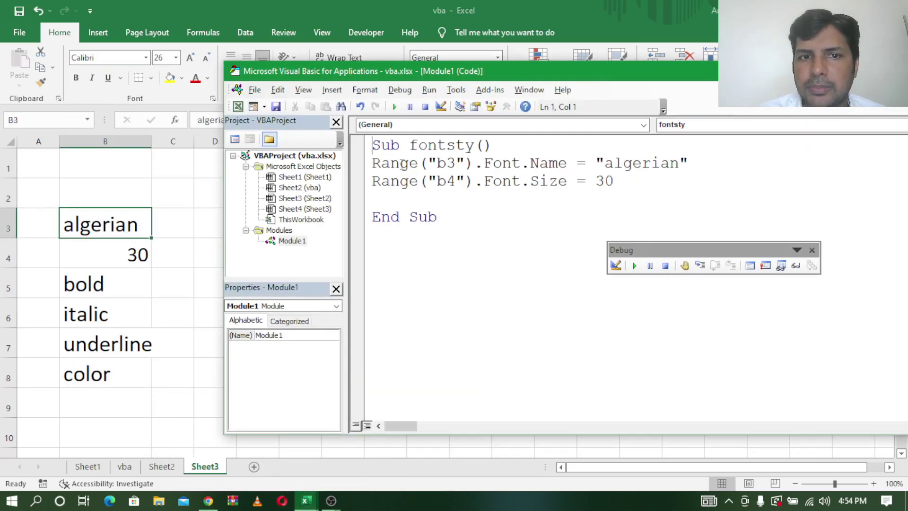
click(705, 269)
click(704, 269)
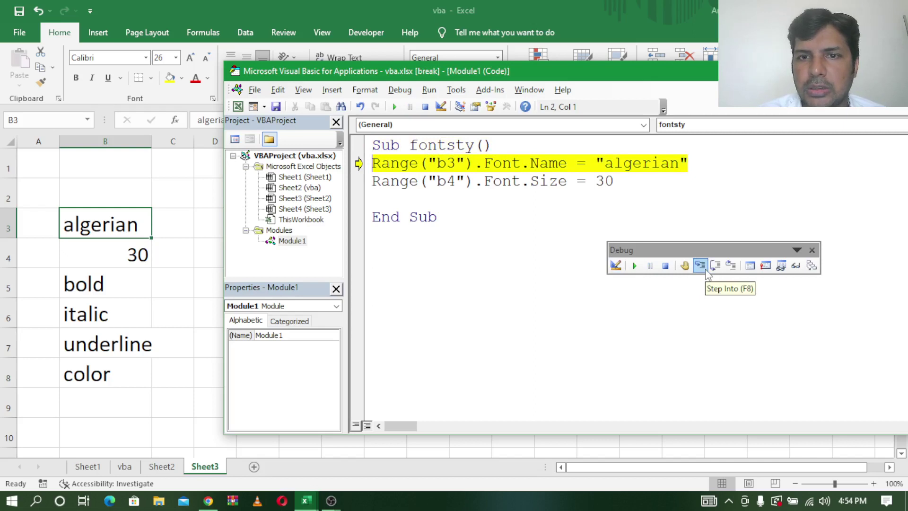
click(701, 266)
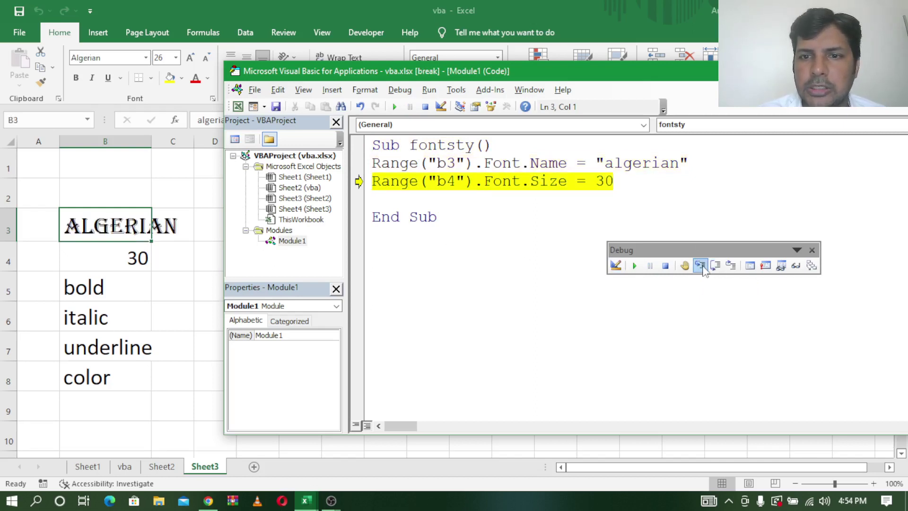
click(702, 266)
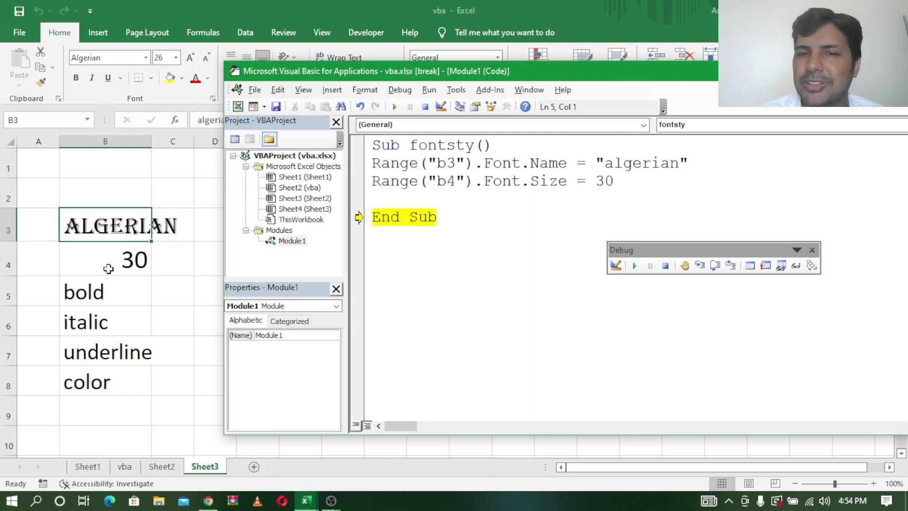
click(700, 266)
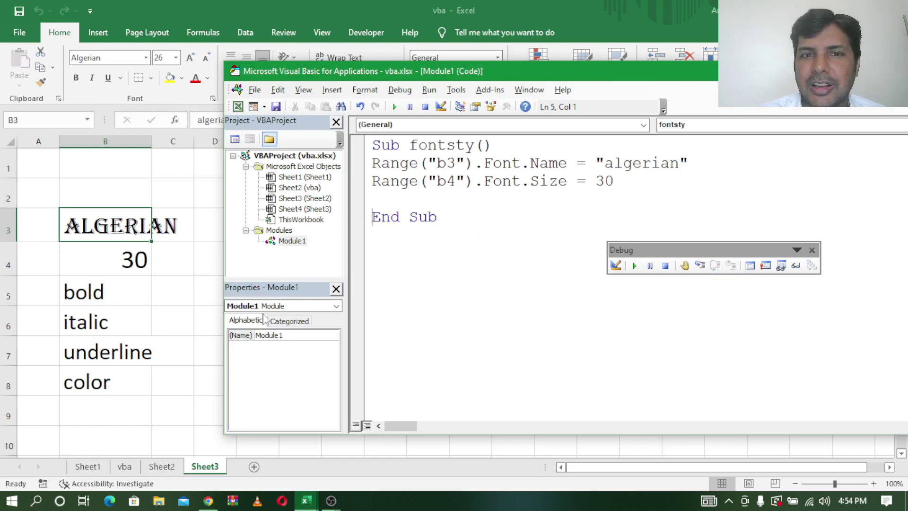
Add Range("b5").Font.Bold = True before End Sub, then select that line
click(375, 199)
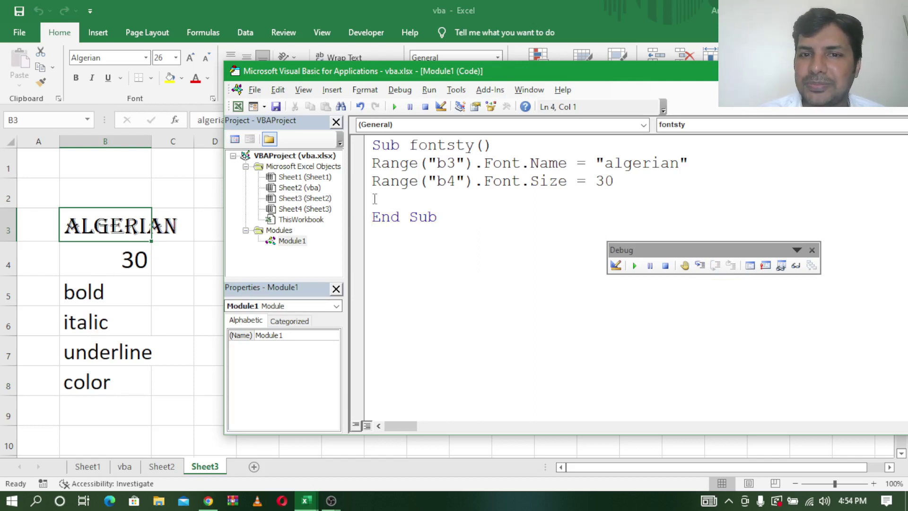
text(ran)
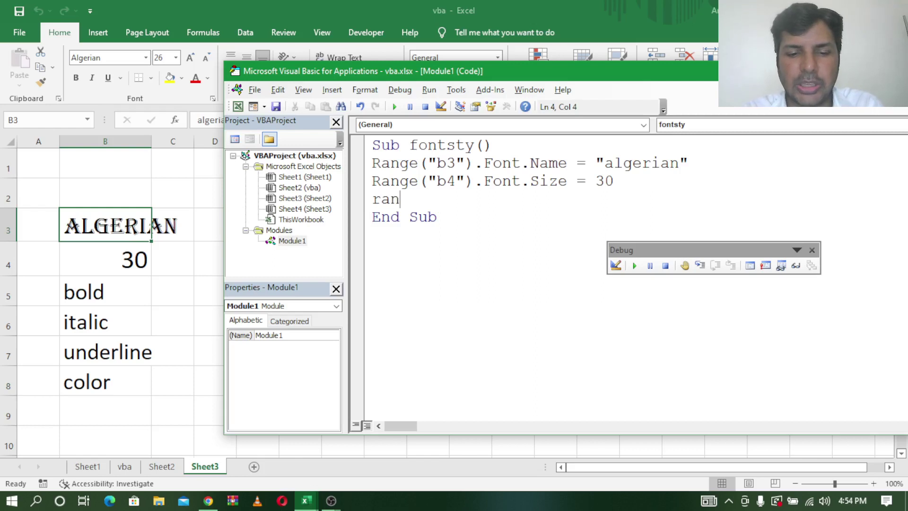
text(ge()
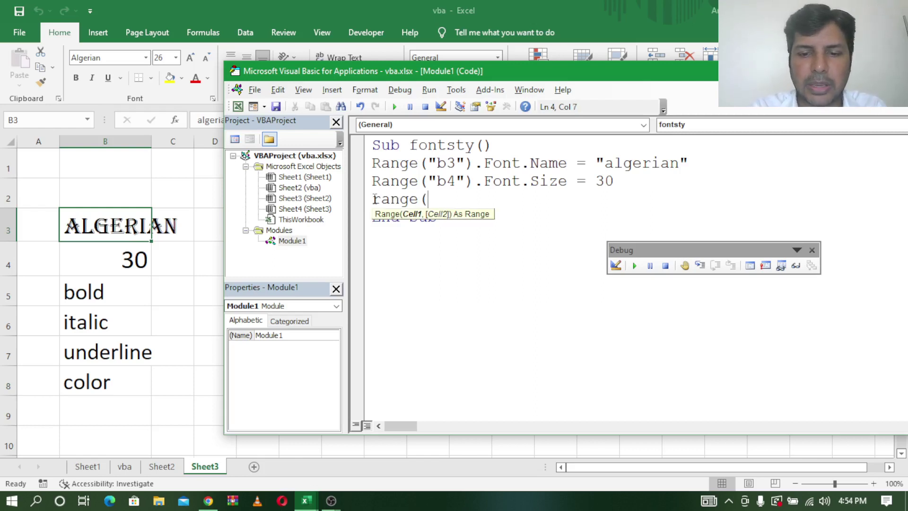
text("b5)
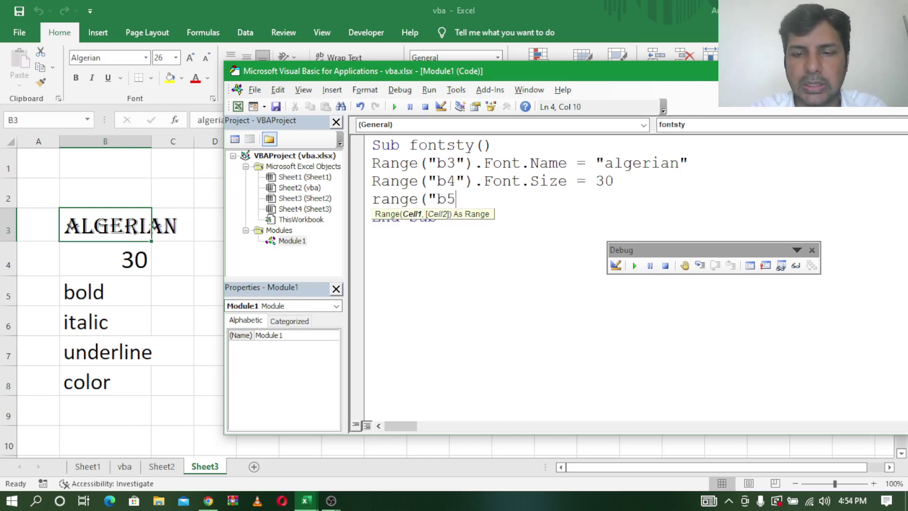
text(").)
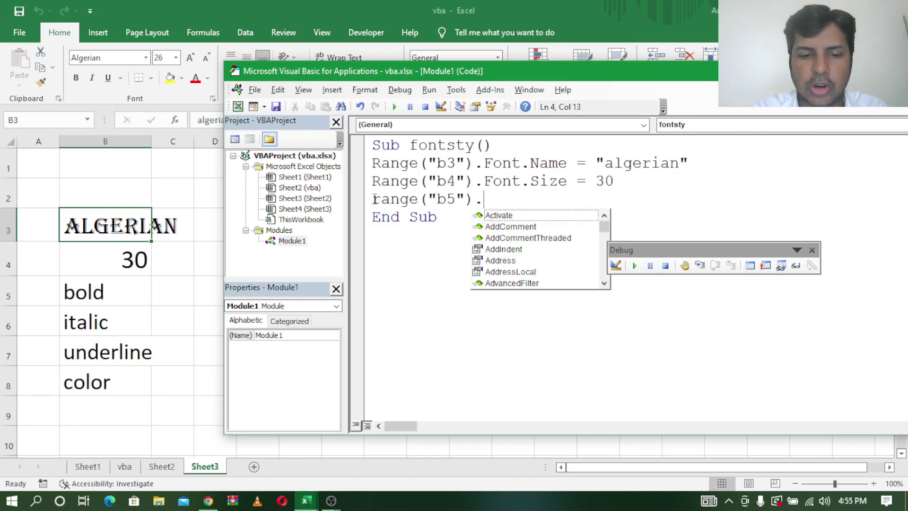
text(font)
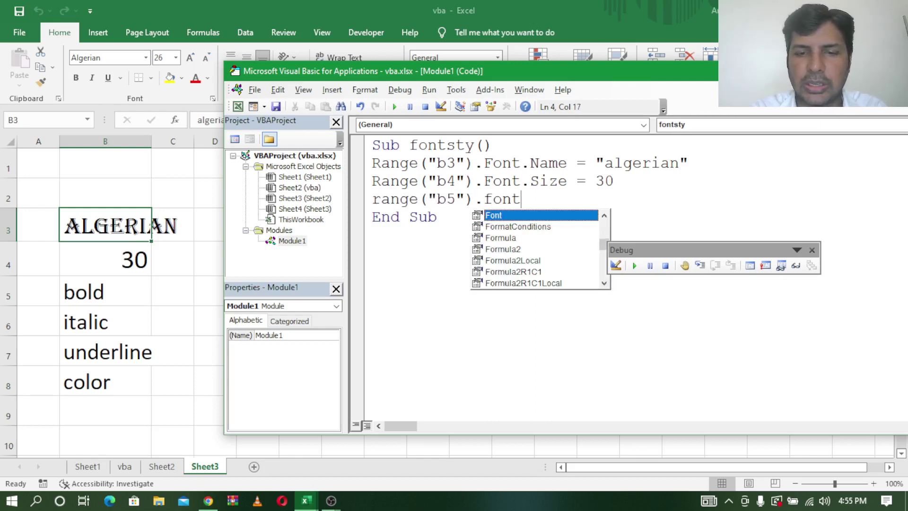
text(.)
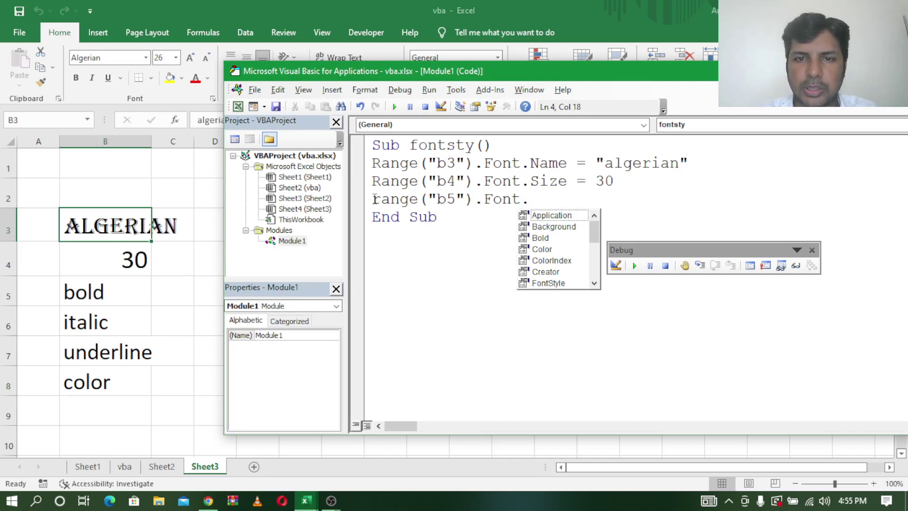
click(549, 242)
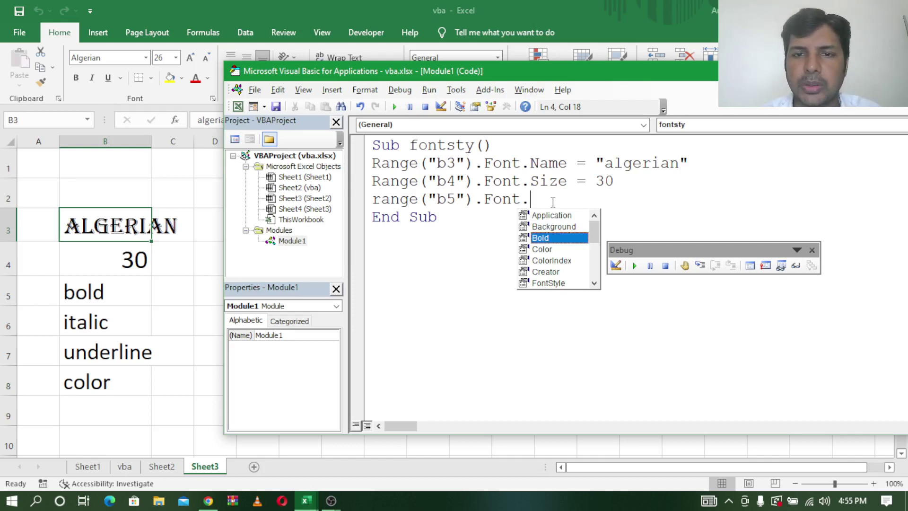
text(bol)
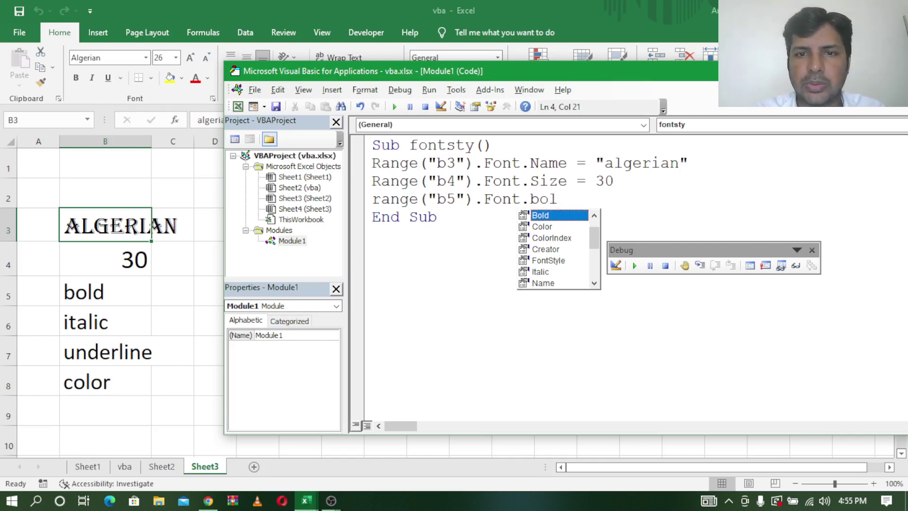
text(d)
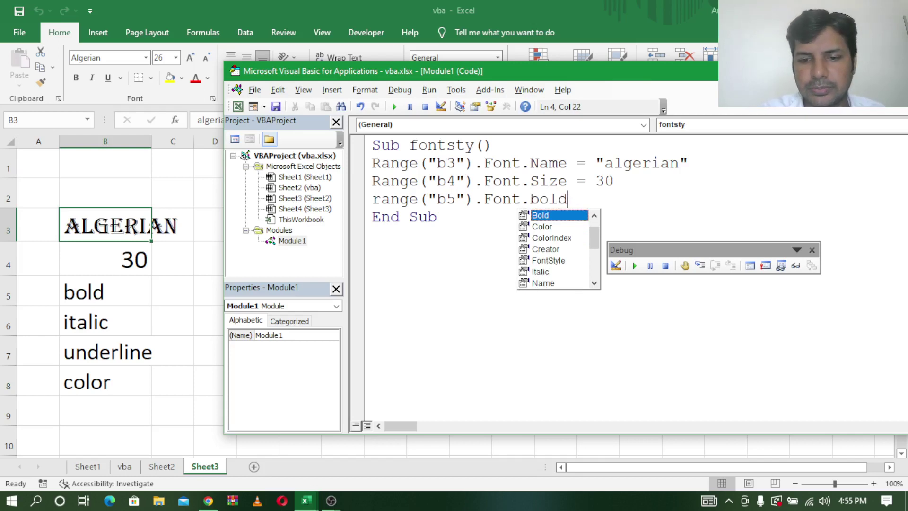
text(=)
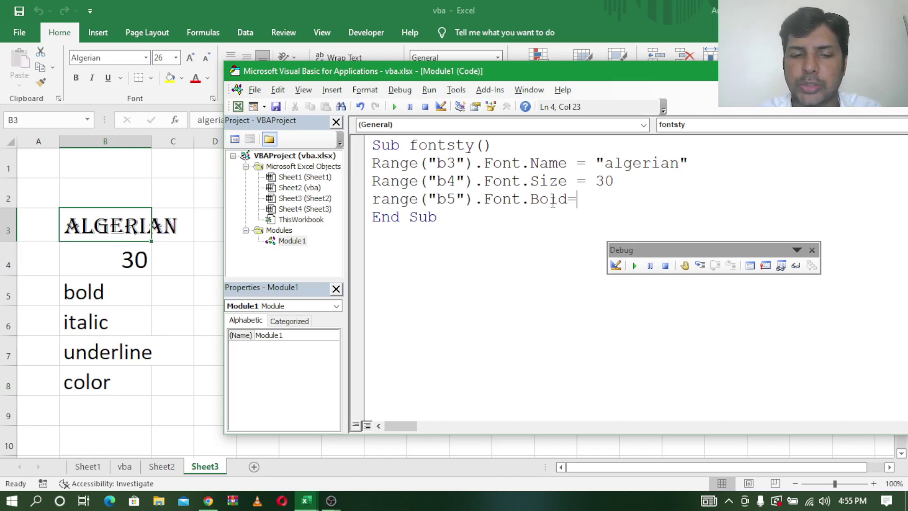
text(true)
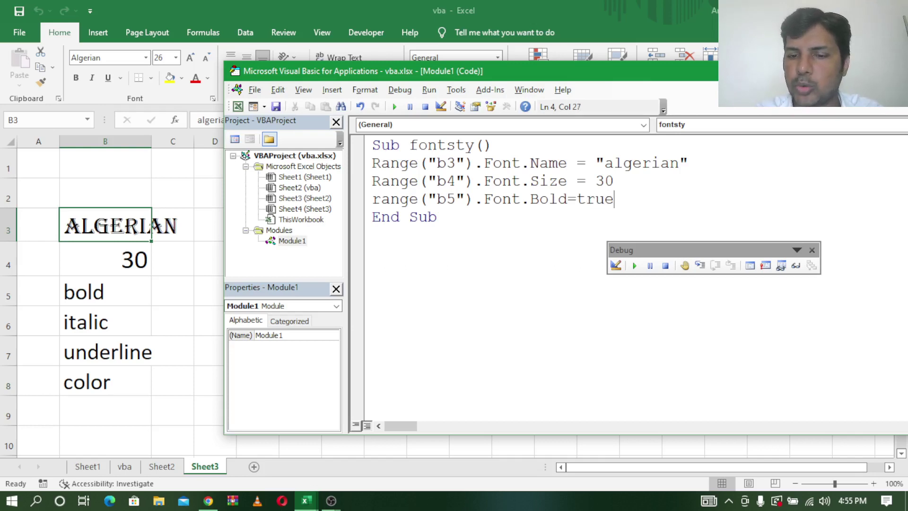
key(Return)
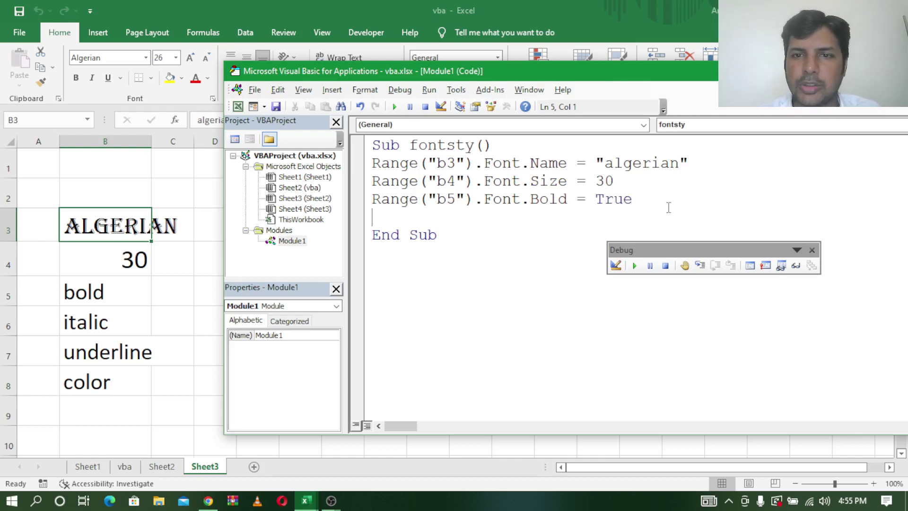
drag(669, 201, 482, 201)
Paste three copies of the B5 Bold line below it before End Sub
click(360, 204)
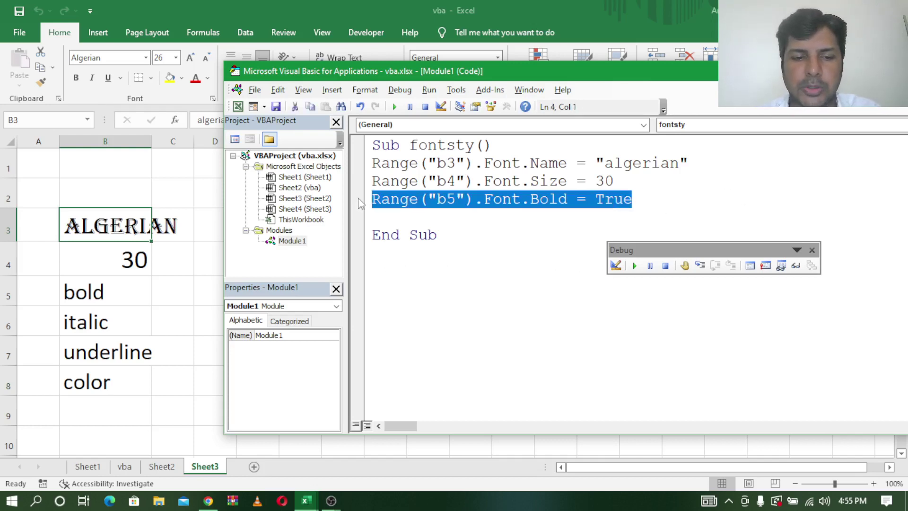
click(383, 214)
text(Range("b5").Font.Bold = True)
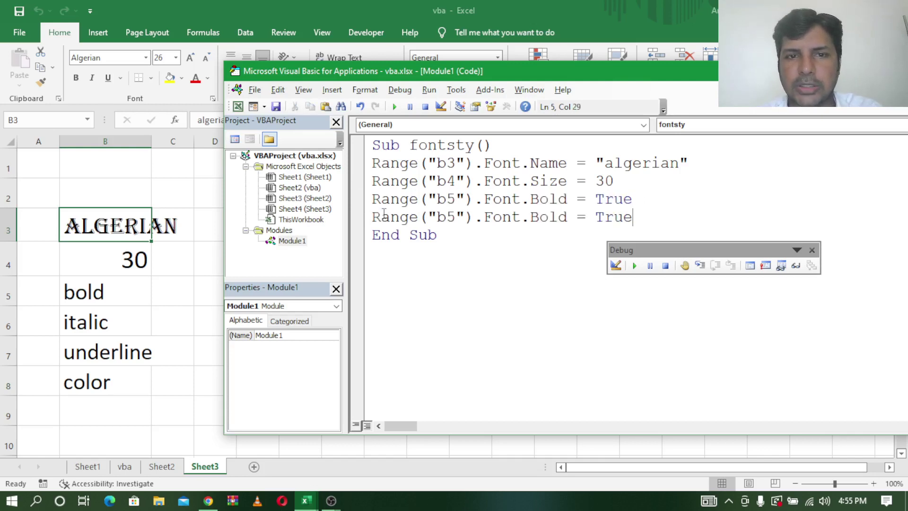
key(Return)
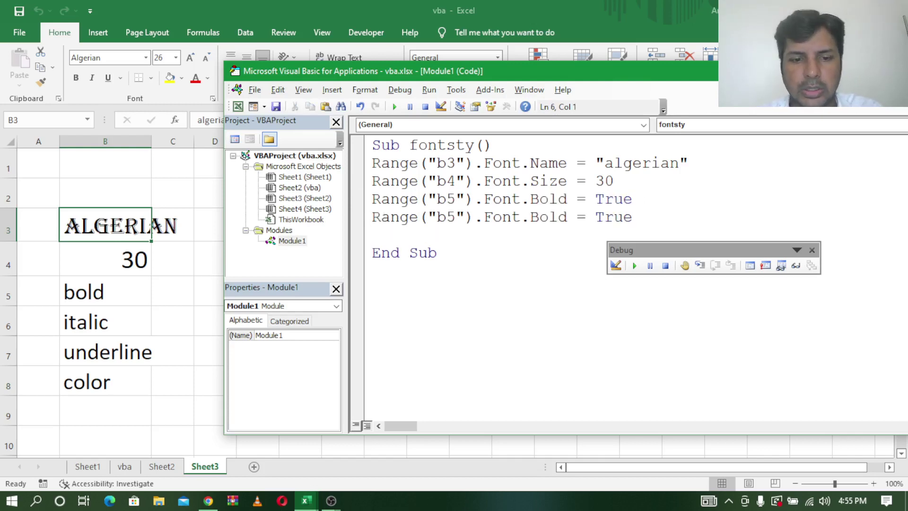
text(Range("b5").Font.Bold = True)
key(Return)
text(Range("b5").Font.Bold = True)
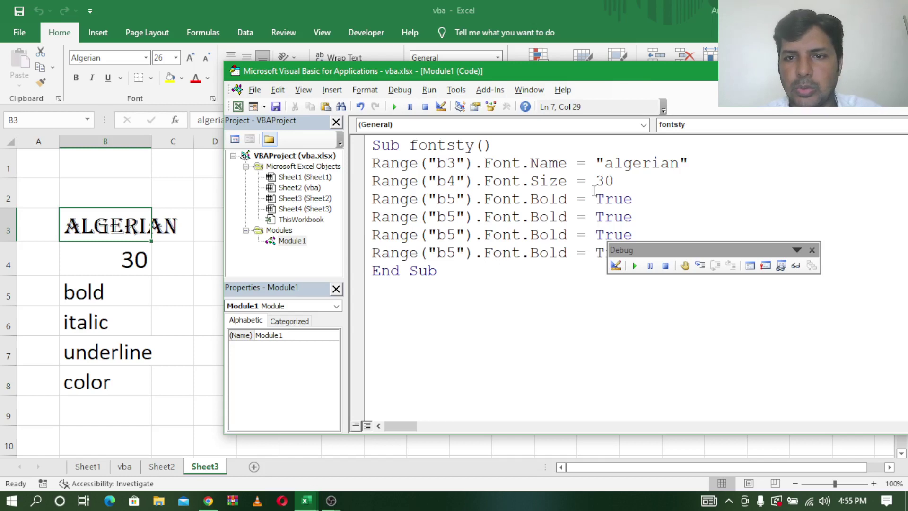
drag(651, 255, 691, 335)
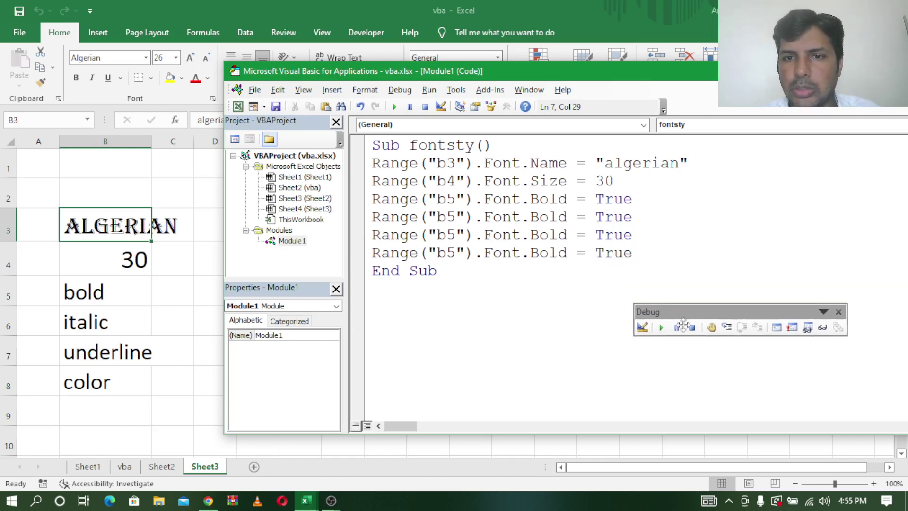
key(Return)
Change line 5's Bold to Italic and delete Bold from line 6
click(569, 218)
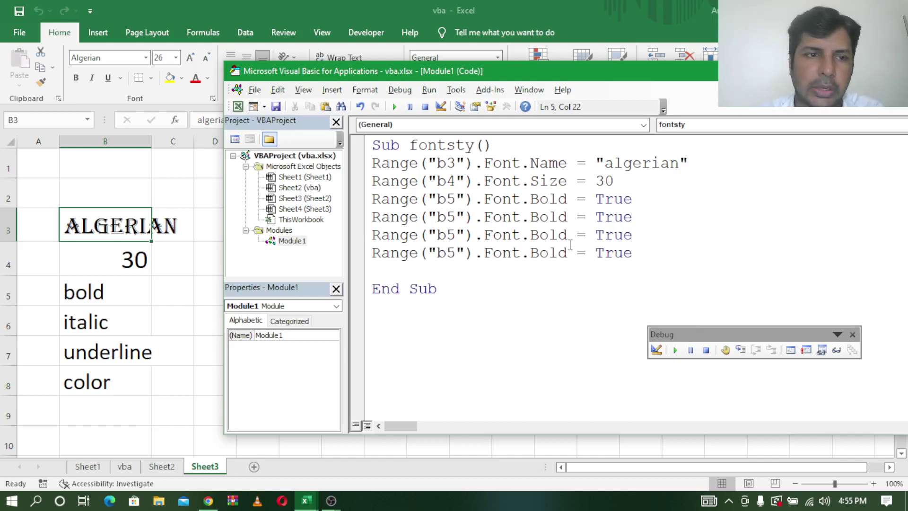
key(BackSpace)
key(BackSpace)
key(BackSpace)
key(BackSpace)
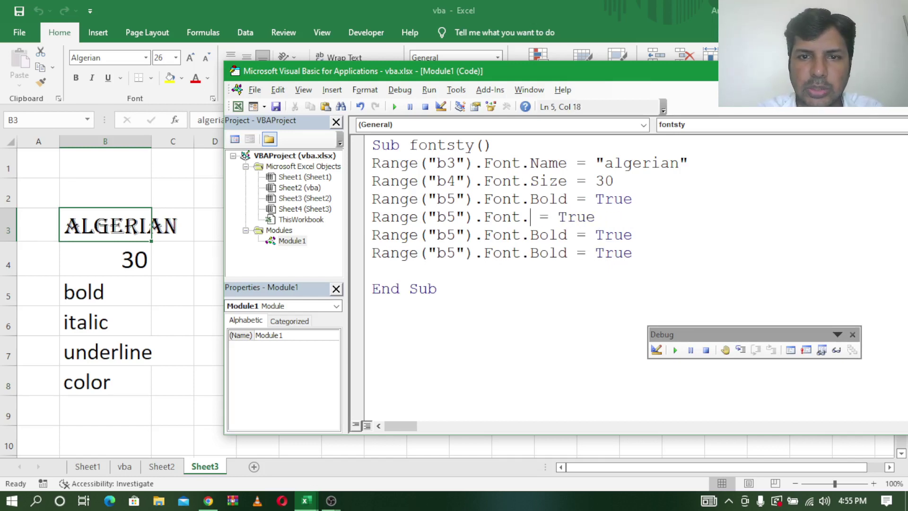
text(ita)
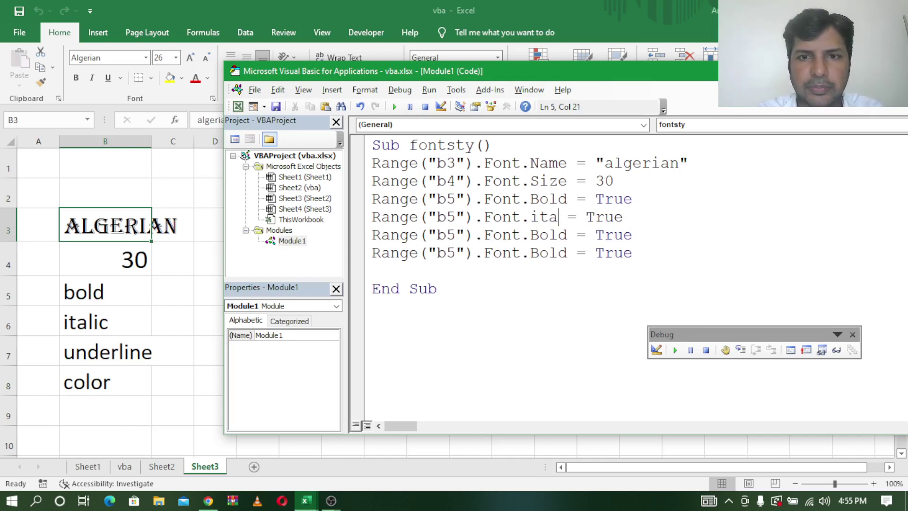
text(ic)
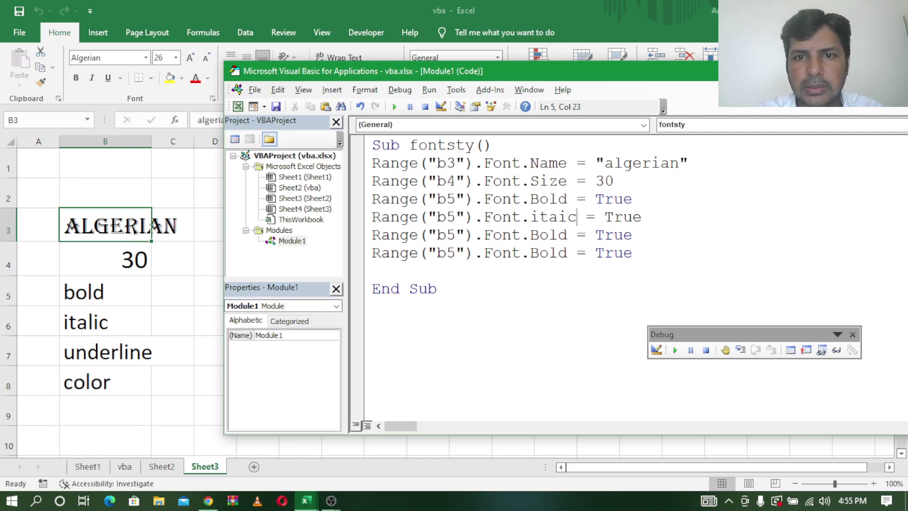
key(BackSpace)
text(lu)
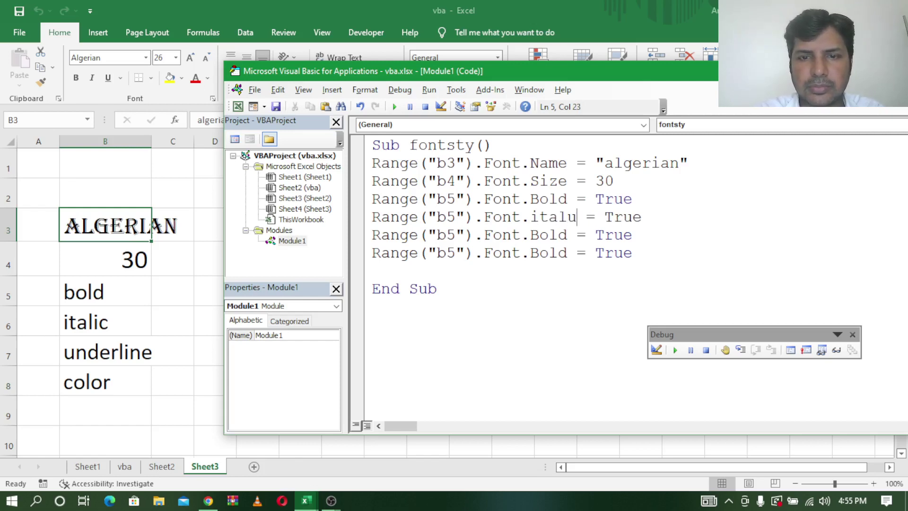
text(ic)
key(Right)
key(Right)
key(Right)
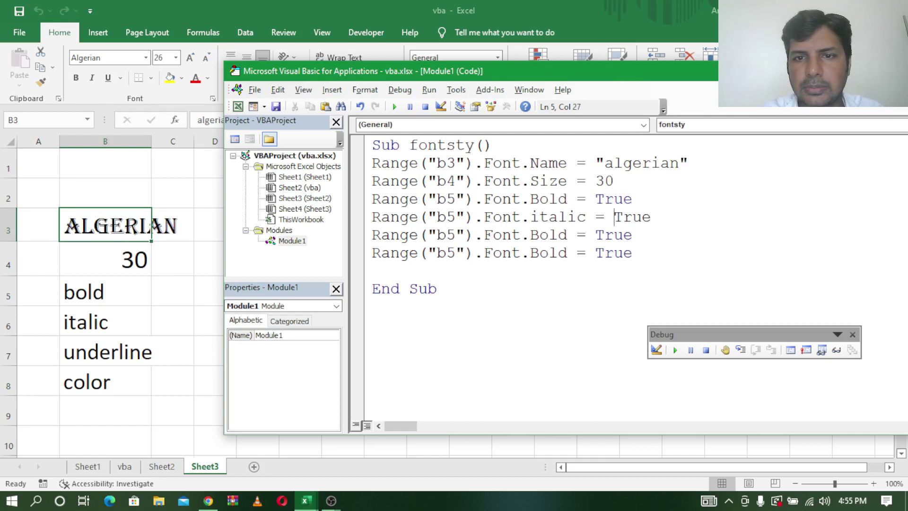
key(Right)
key(Right)
key(Right)
key(Right)
key(Return)
key(BackSpace)
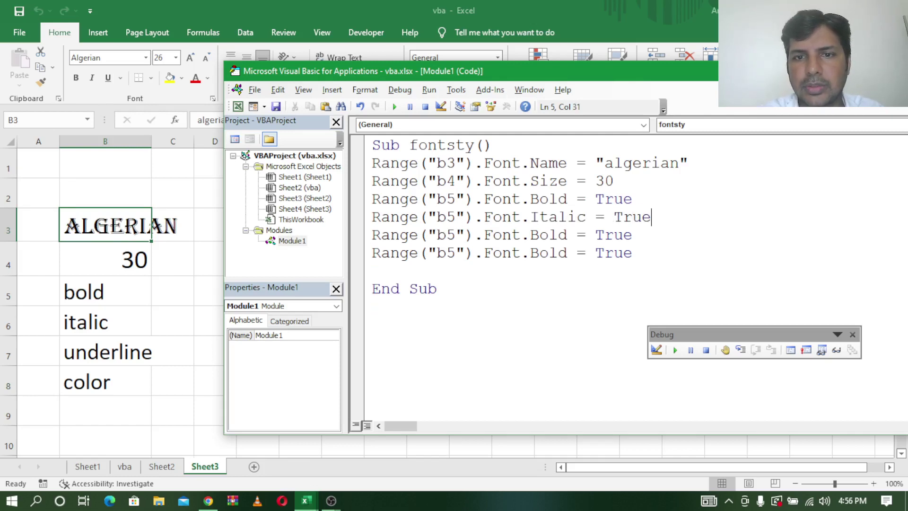
click(573, 236)
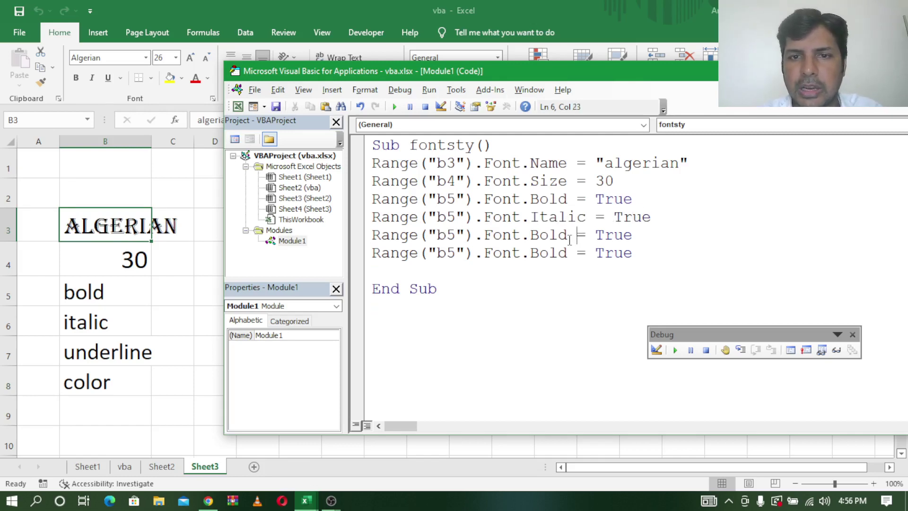
key(BackSpace)
key(BackSpace)
key(BackSpace)
key(BackSpace)
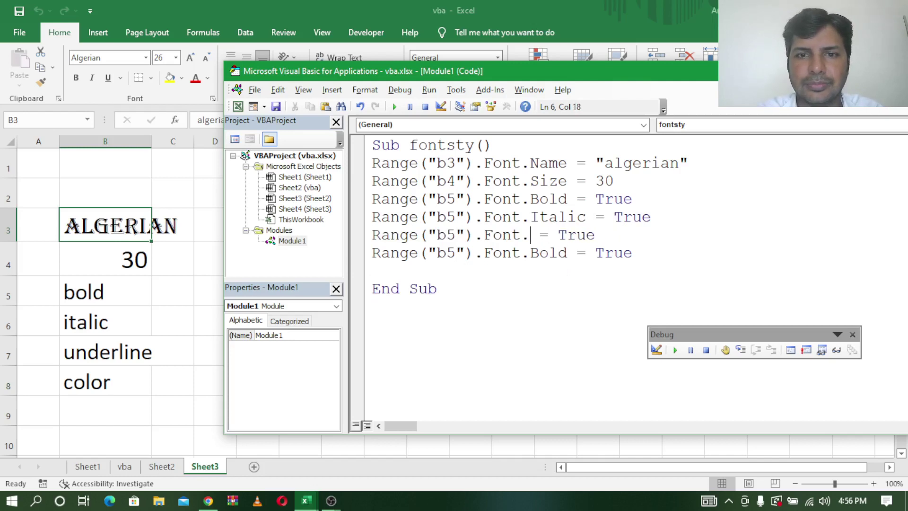
Type undrline as line 6's font property in place of Bold
text(und)
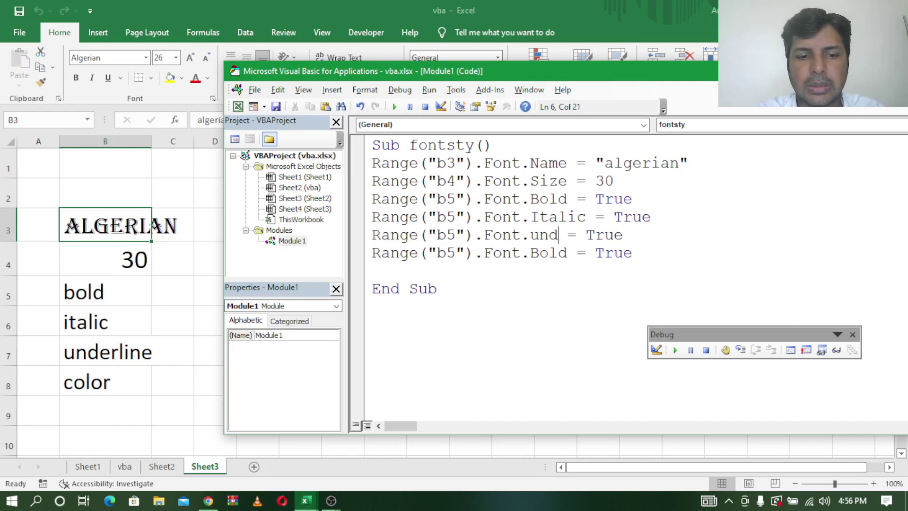
text(rline)
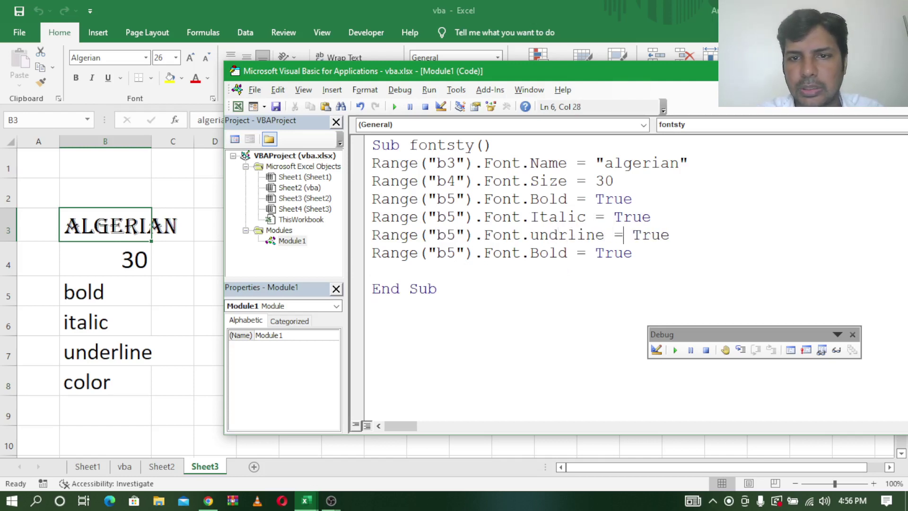
key(Right)
key(Right)
key(Right)
key(Right)
key(Right)
key(Return)
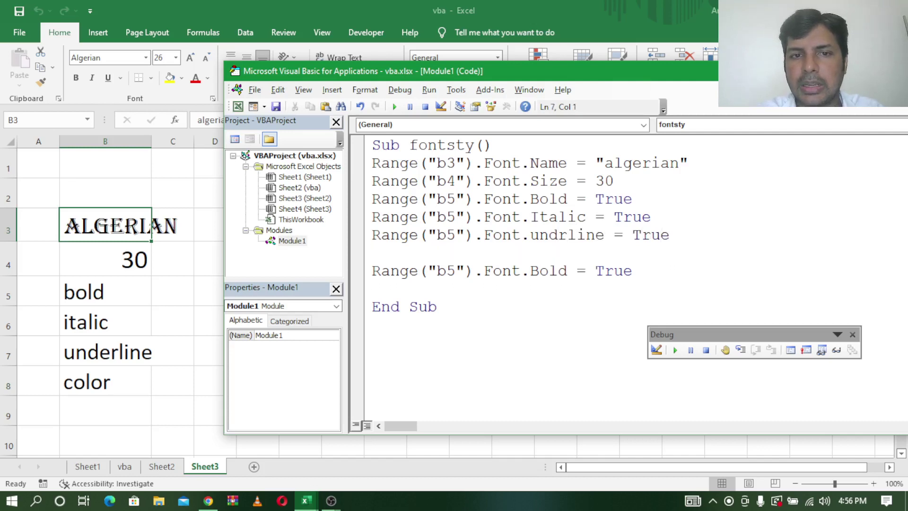
key(Delete)
Make line 7 read Range("b5").Font.Color = vbRed, replacing Bold and True
key(Right)
key(Right)
key(Right)
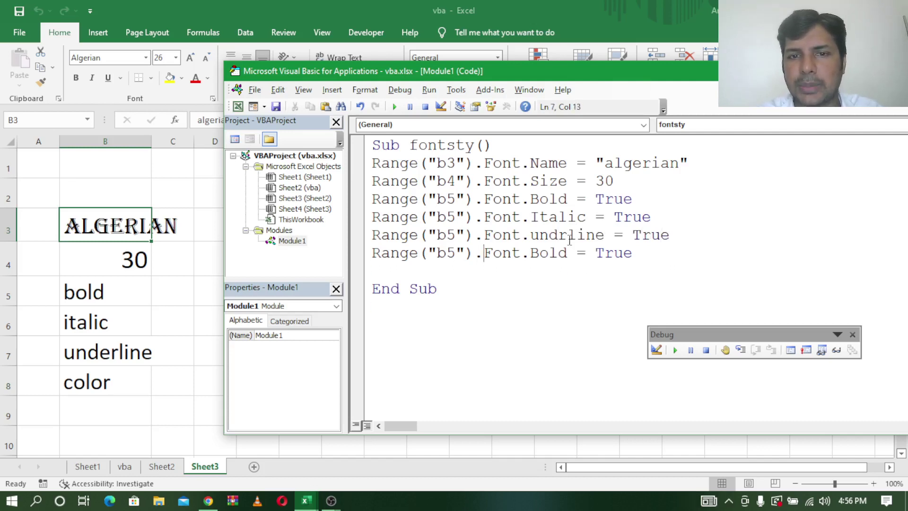
key(Right)
key(Right)
key(Right)
text(c)
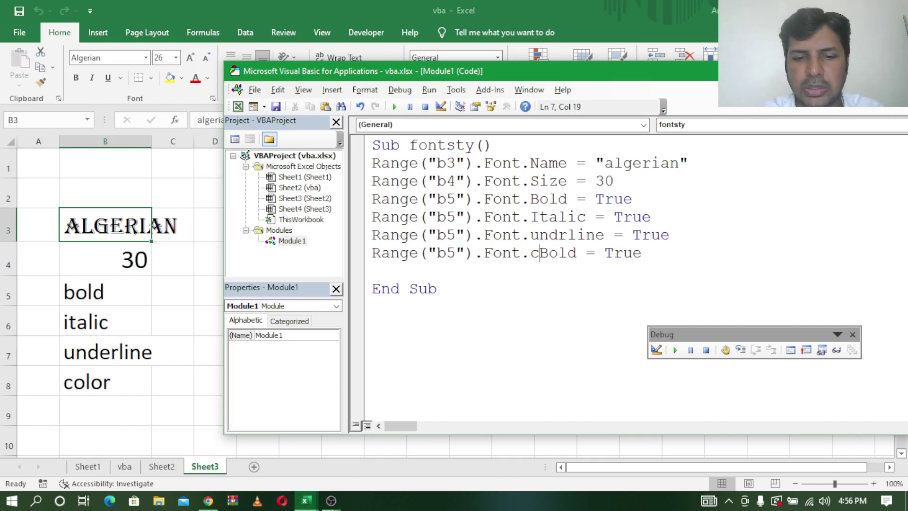
text(olor)
key(Delete)
key(Delete)
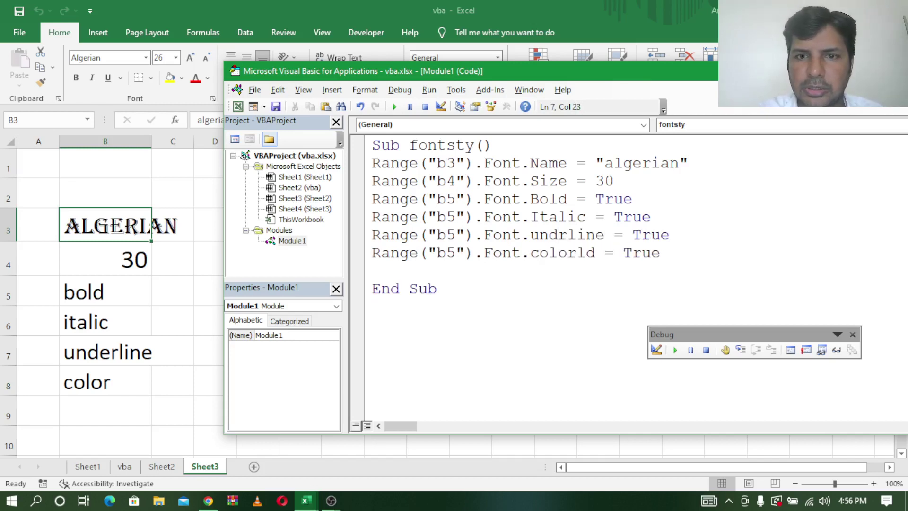
key(Delete)
key(Delete)
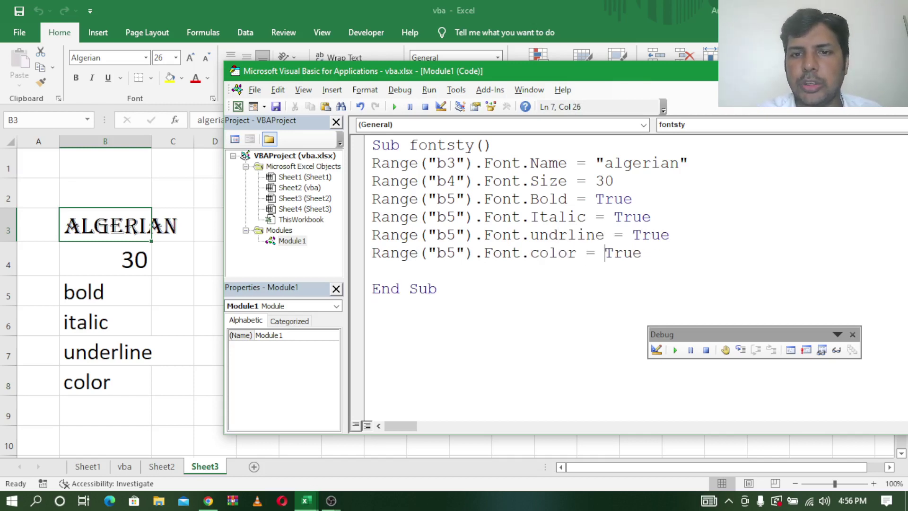
text(vb)
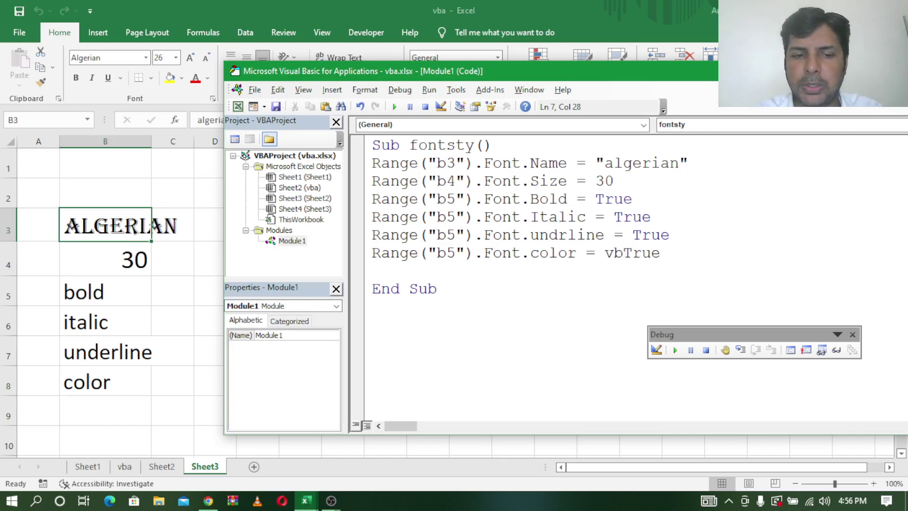
text(red)
key(Delete)
key(Delete)
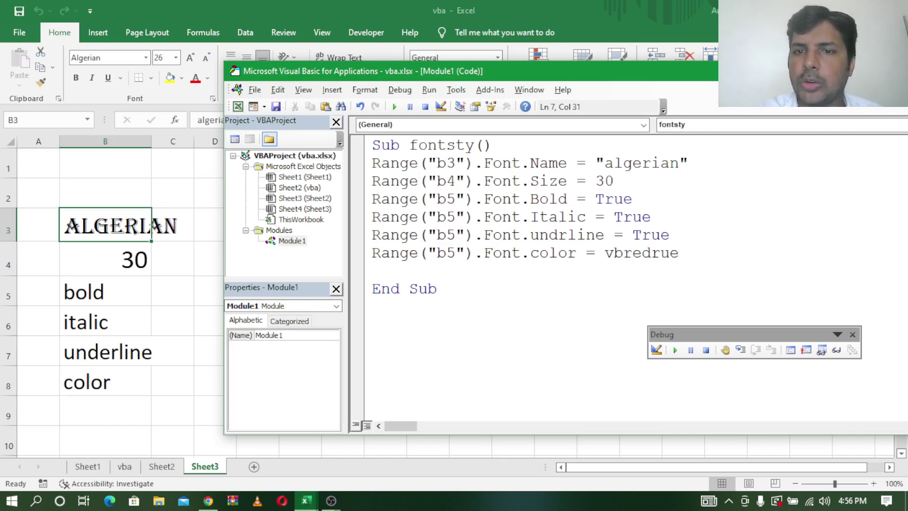
key(Delete)
key(Return)
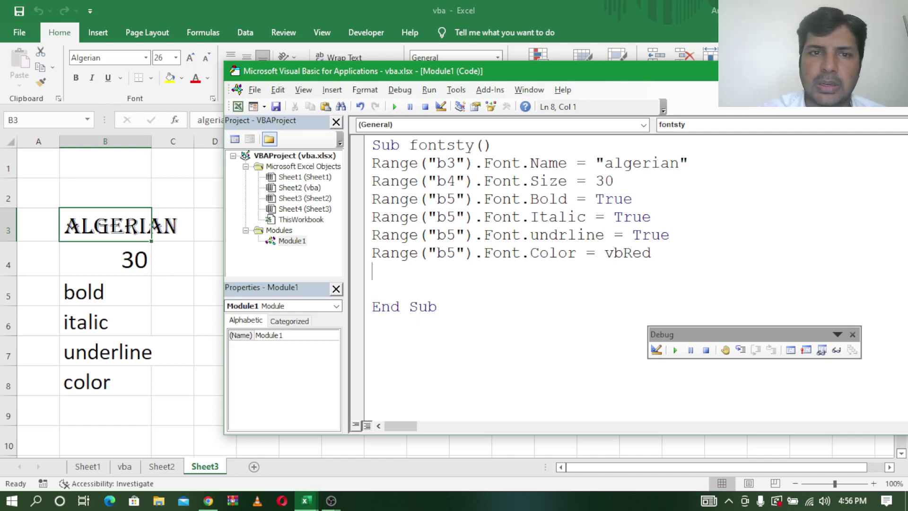
click(371, 145)
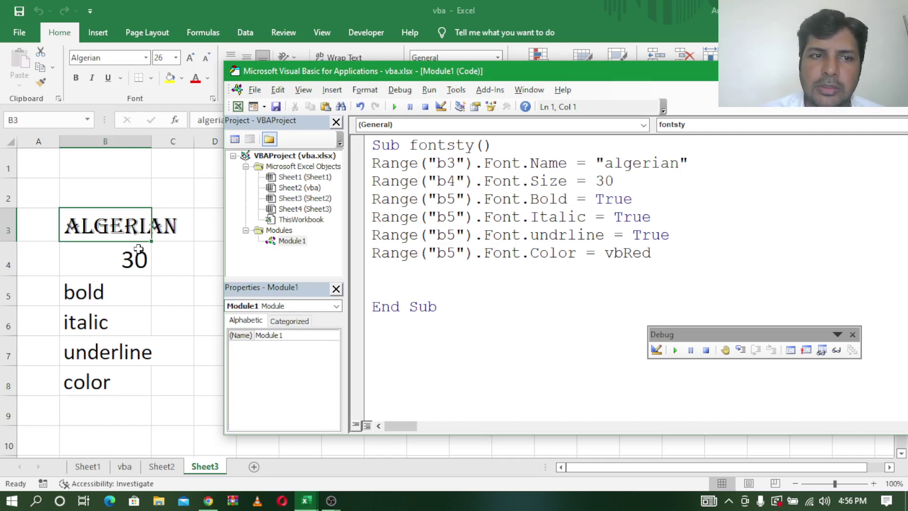
Set B3 back to Calibri and shrink B4 to size 26, then return to the VBA window
key(alt+F11)
click(145, 57)
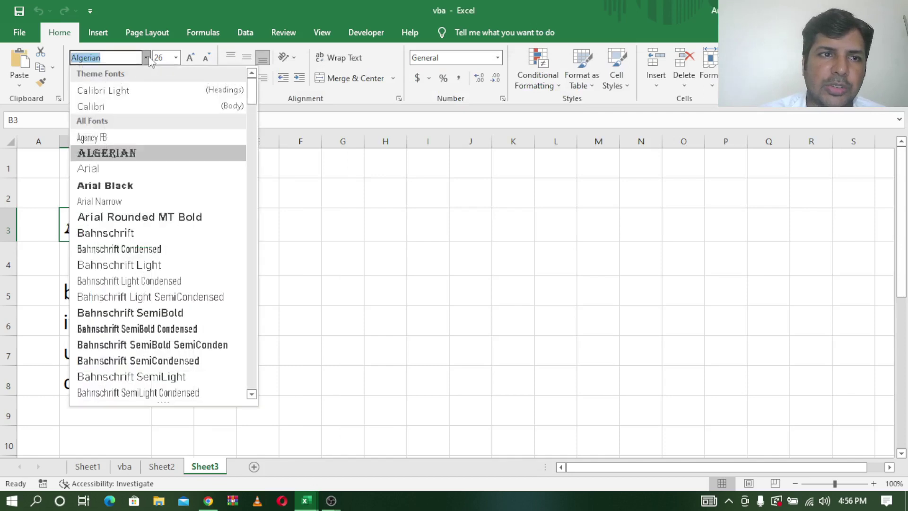
click(121, 109)
click(112, 260)
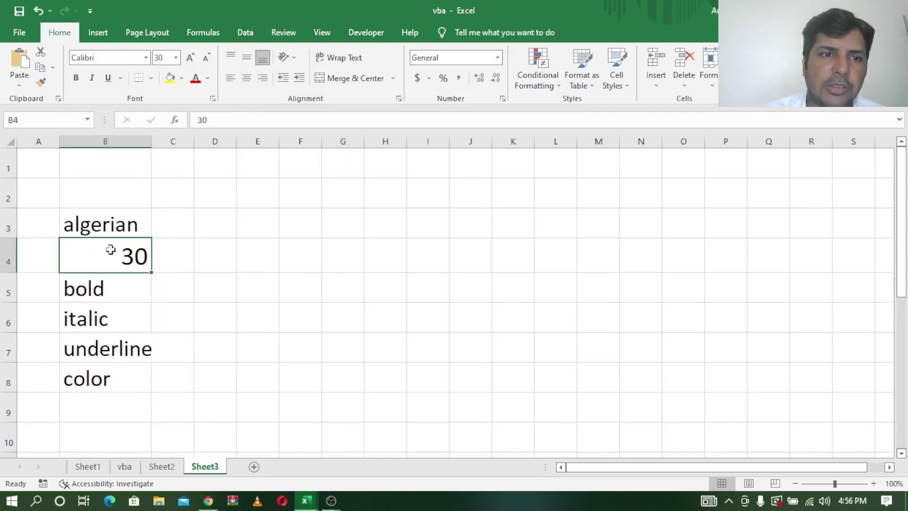
click(206, 58)
click(206, 58)
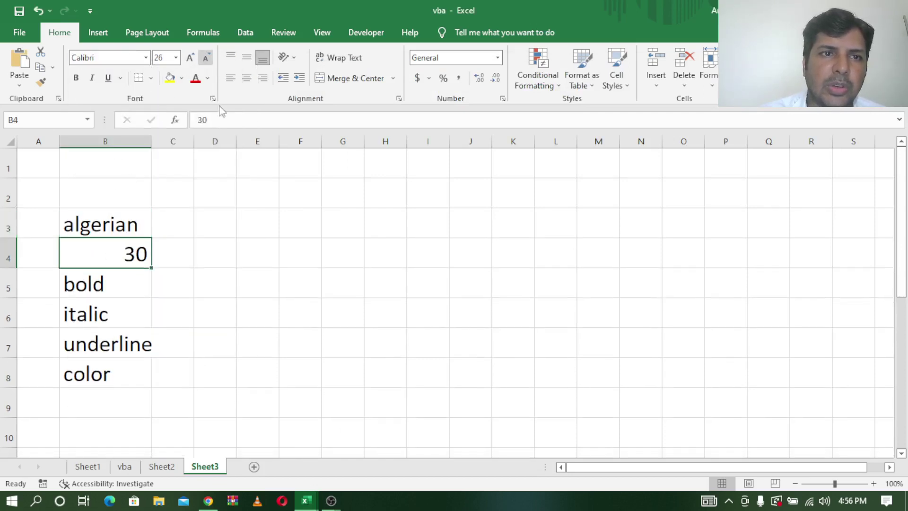
mouse_move(306, 500)
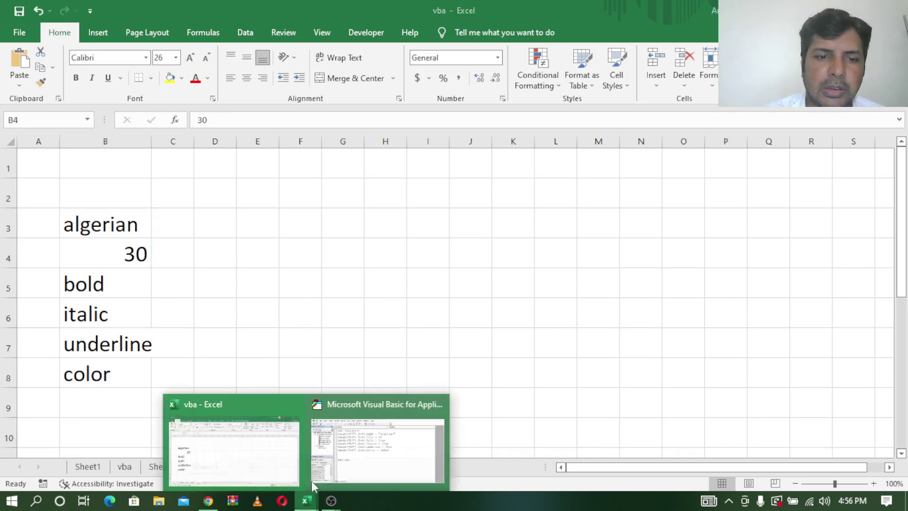
click(378, 439)
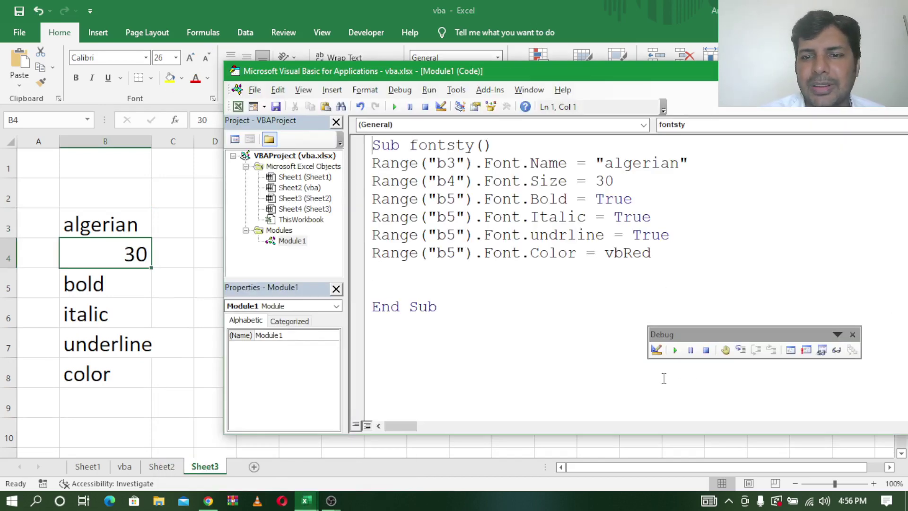
Step fontsty until B3 is Algerian, B4 is 30-point and B5 bold italic, then reset the run
click(740, 350)
click(741, 350)
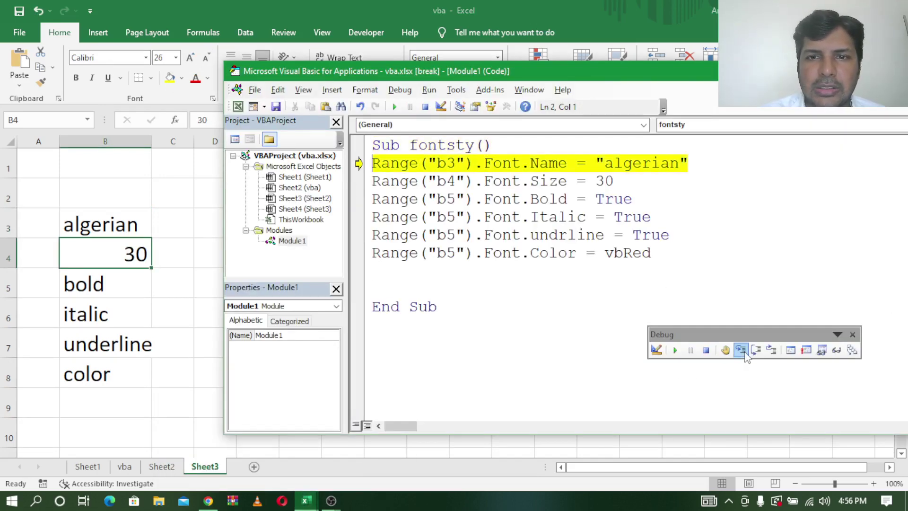
click(740, 350)
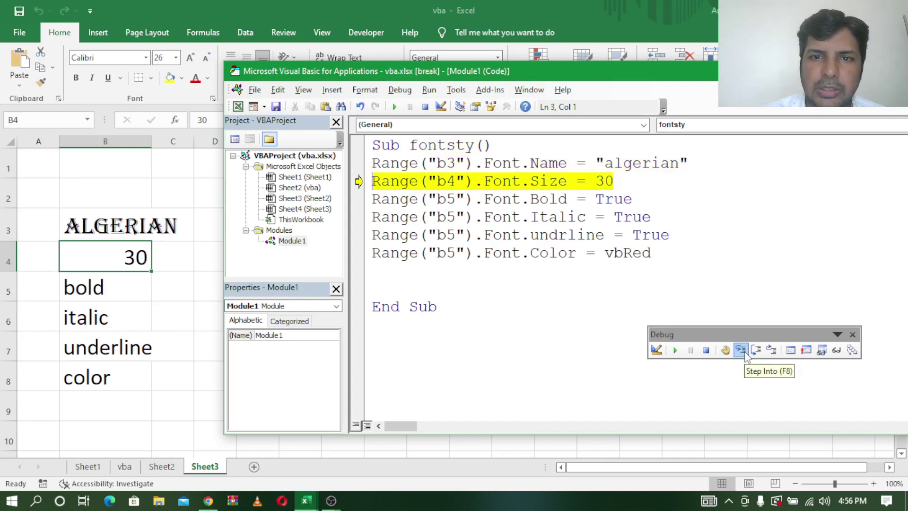
click(742, 352)
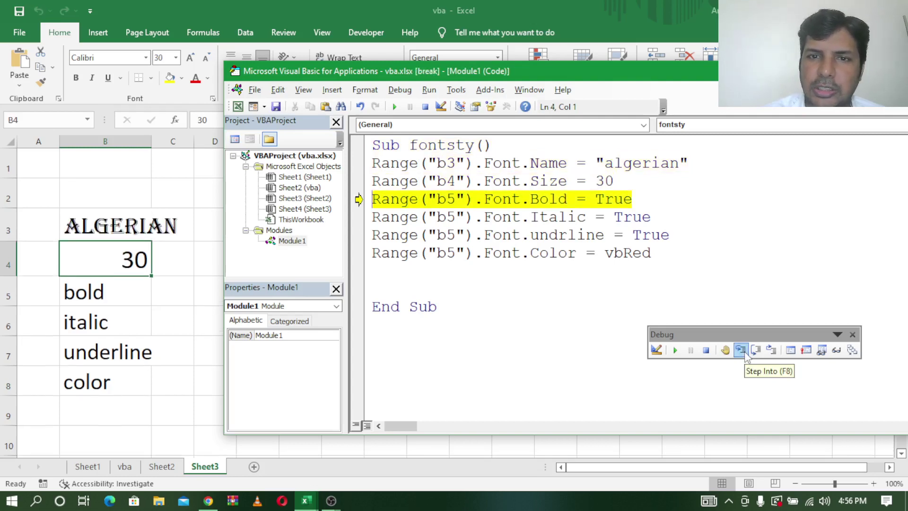
click(742, 350)
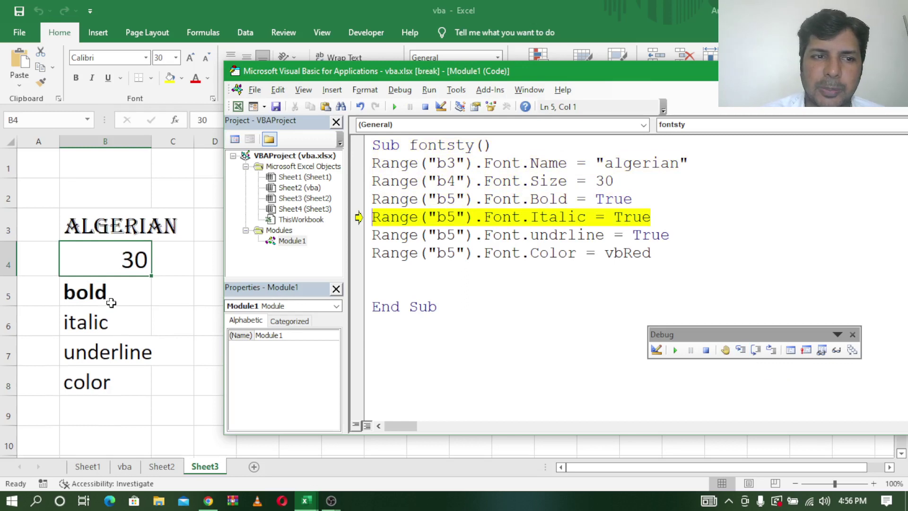
click(741, 350)
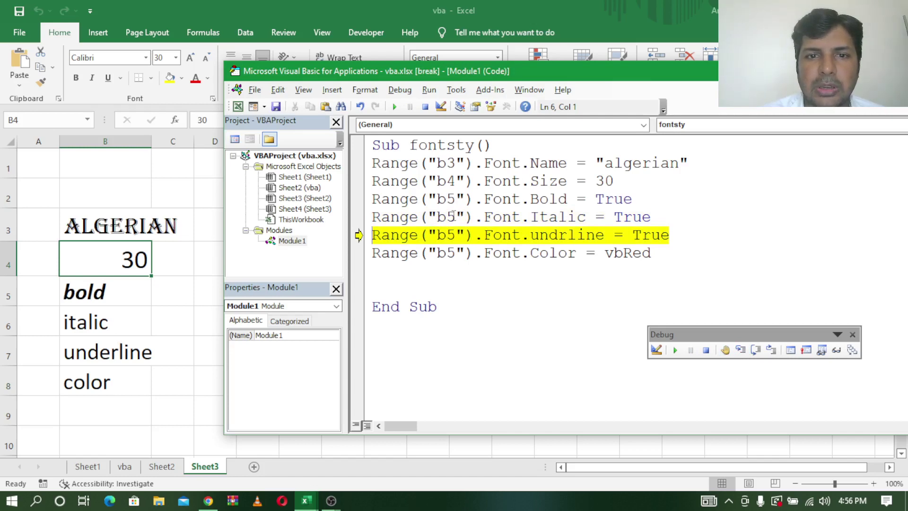
click(706, 351)
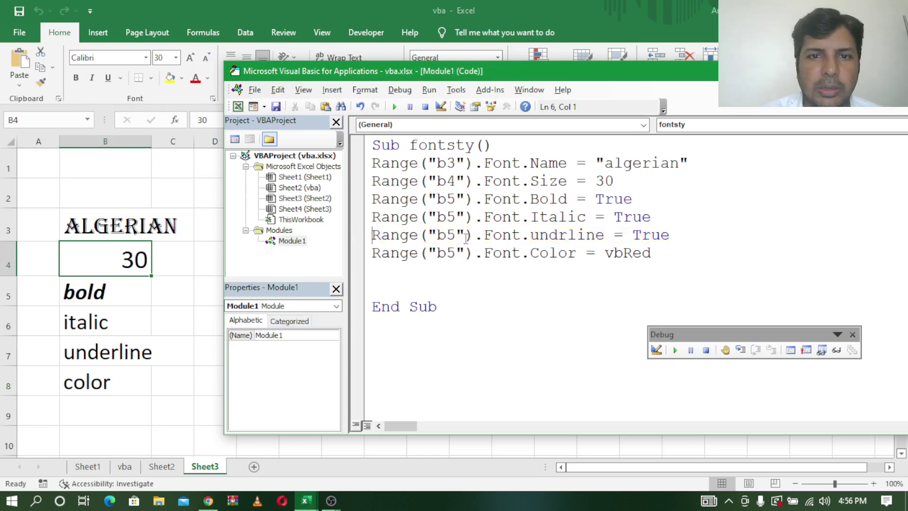
Change the Italic line to b6 and the undrline line to b7, and clear the Color line's 5
click(456, 217)
key(BackSpace)
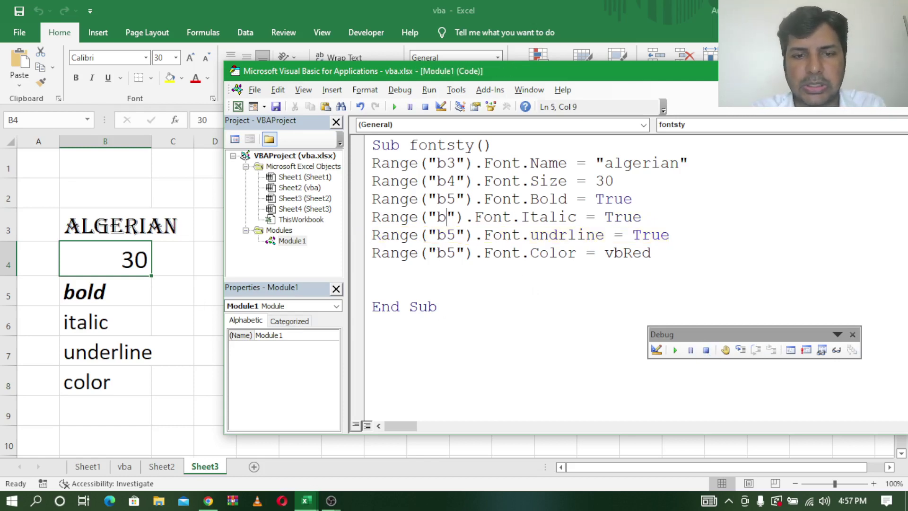
text(6)
key(BackSpace)
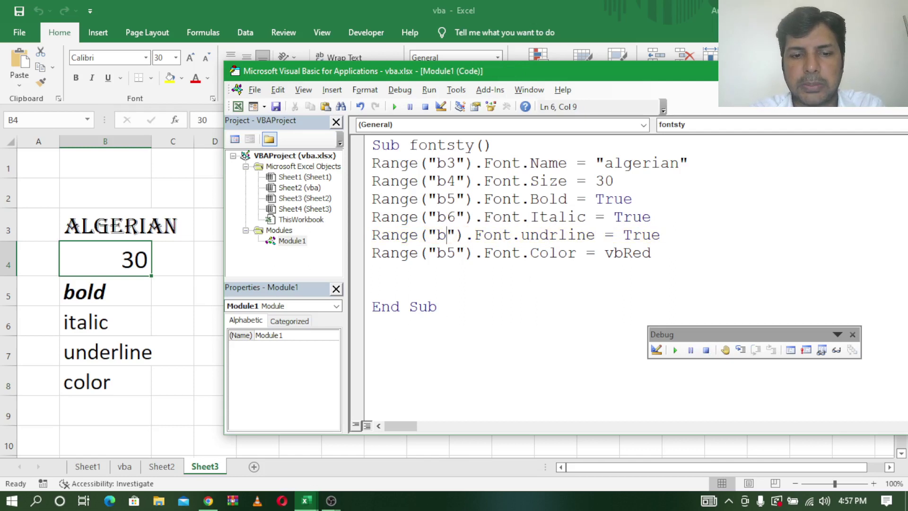
text(7)
key(Down)
key(BackSpace)
Finish the Color line's reference as b8 and set B3 back to Calibri
text(8)
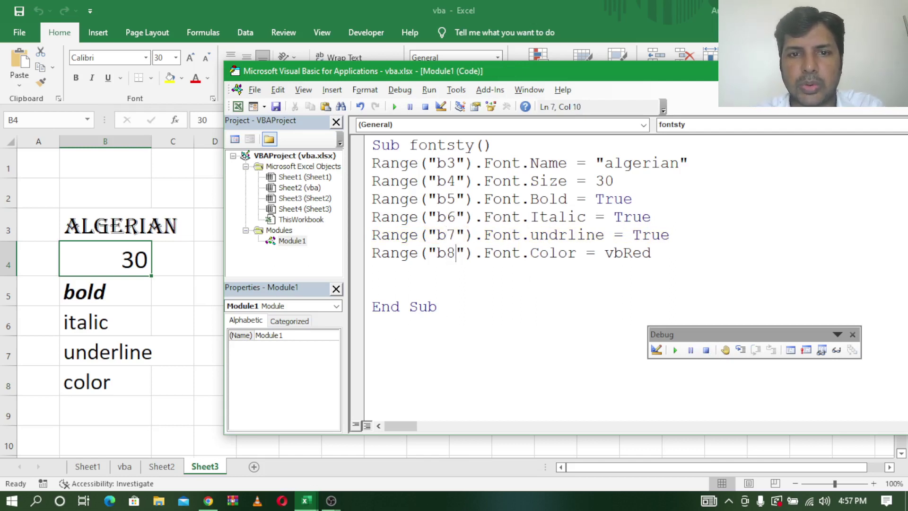
click(98, 308)
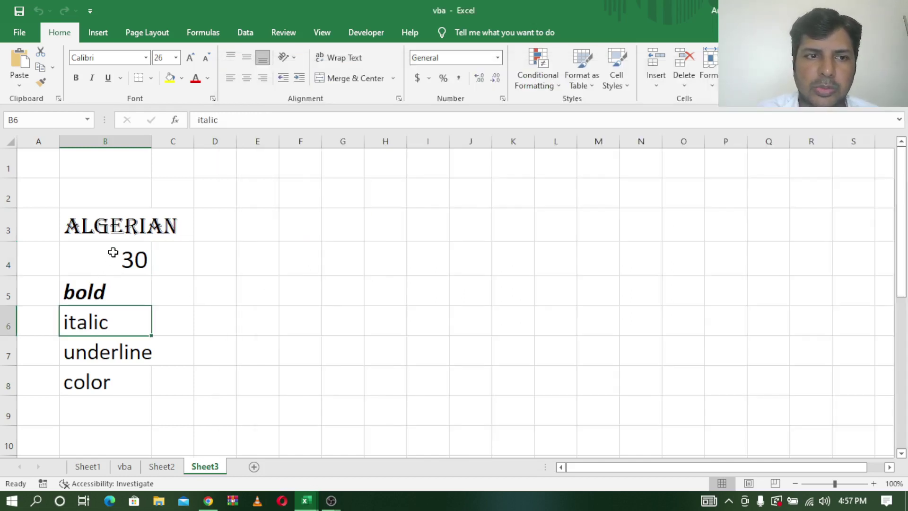
click(109, 229)
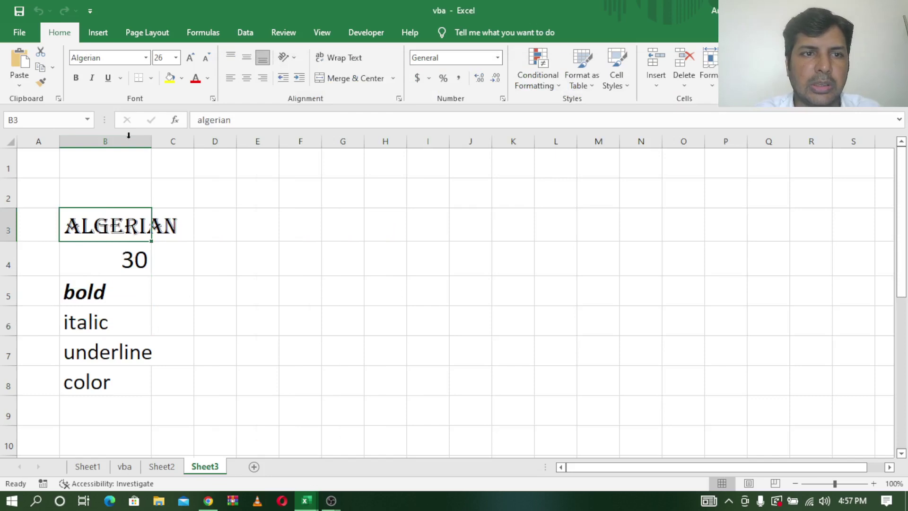
click(146, 57)
click(113, 103)
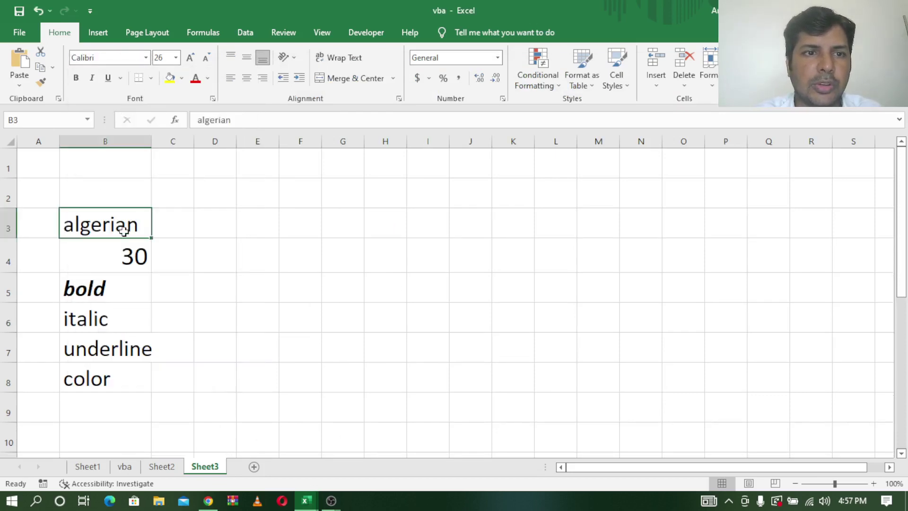
Reduce B4's font size to 26 and remove bold and italic from B5
click(116, 255)
click(206, 60)
click(206, 60)
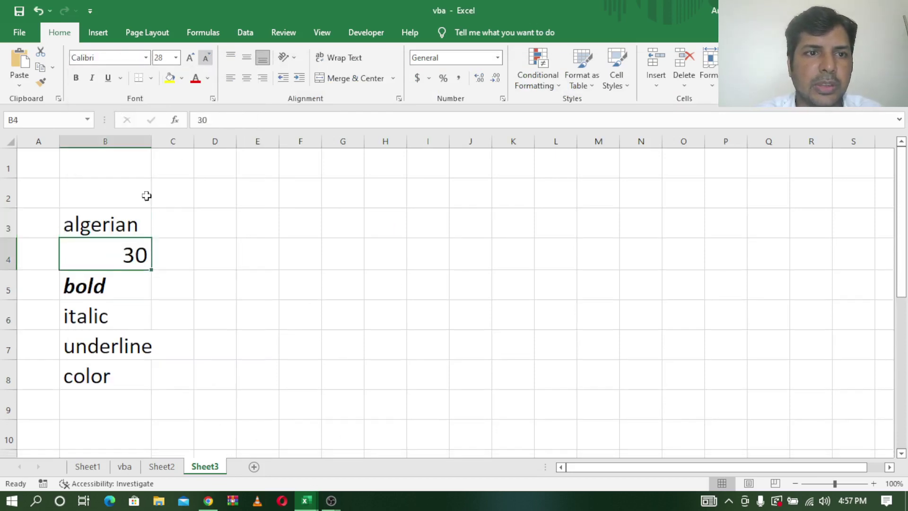
click(106, 281)
click(78, 78)
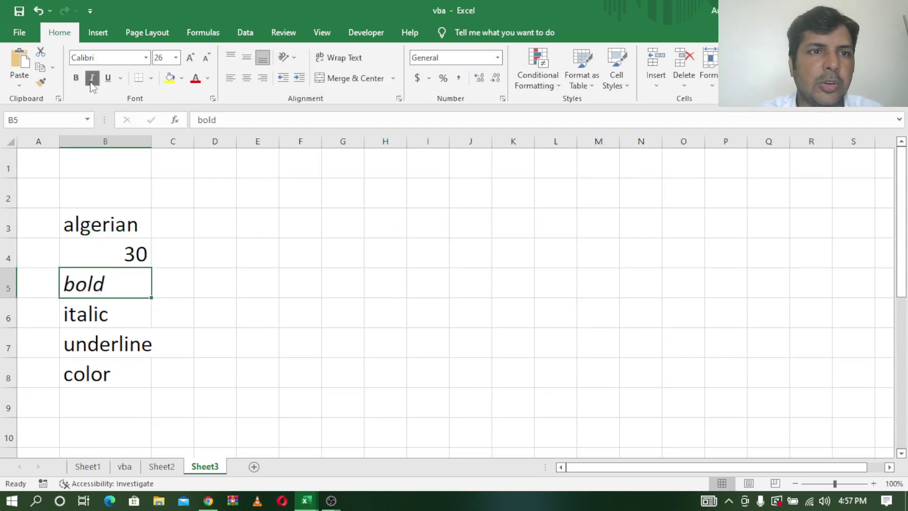
click(91, 78)
mouse_move(306, 501)
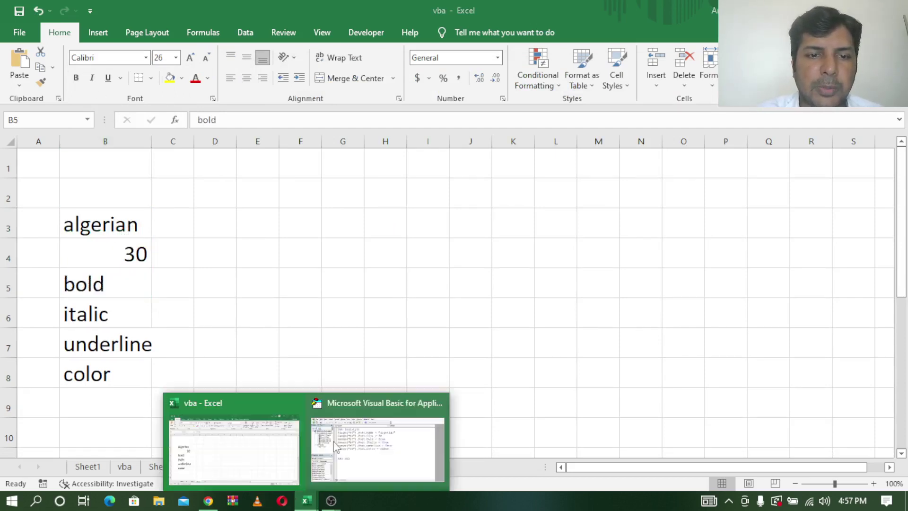
click(402, 444)
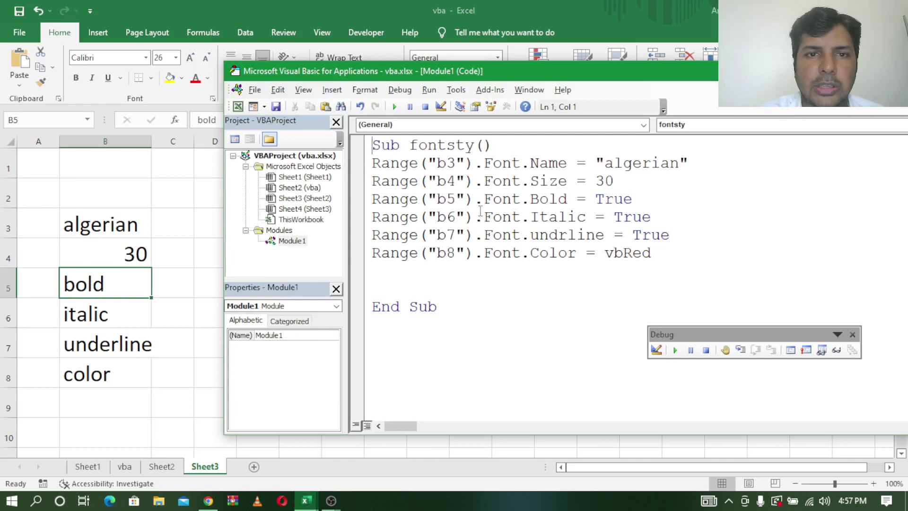
Step fontsty from Sub fontsty() through B3–B6 formatting until the undrline line raises error 438
click(740, 350)
click(741, 350)
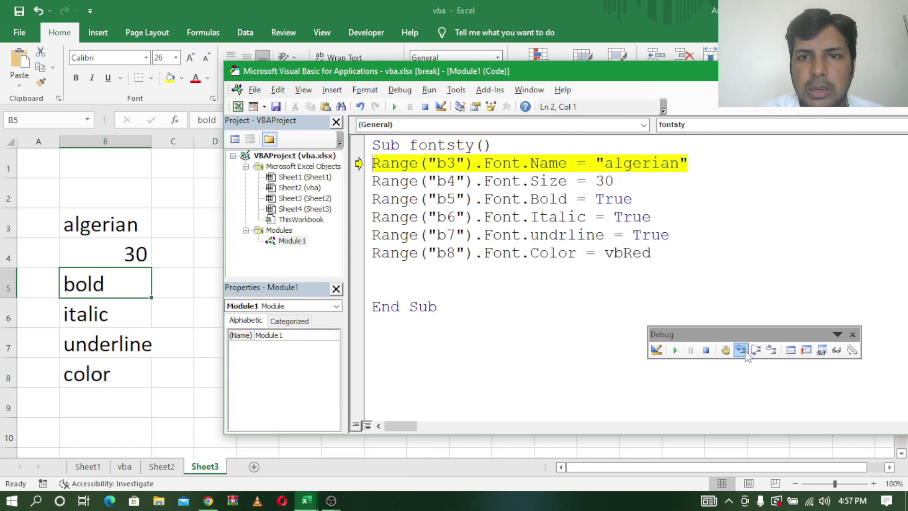
click(740, 349)
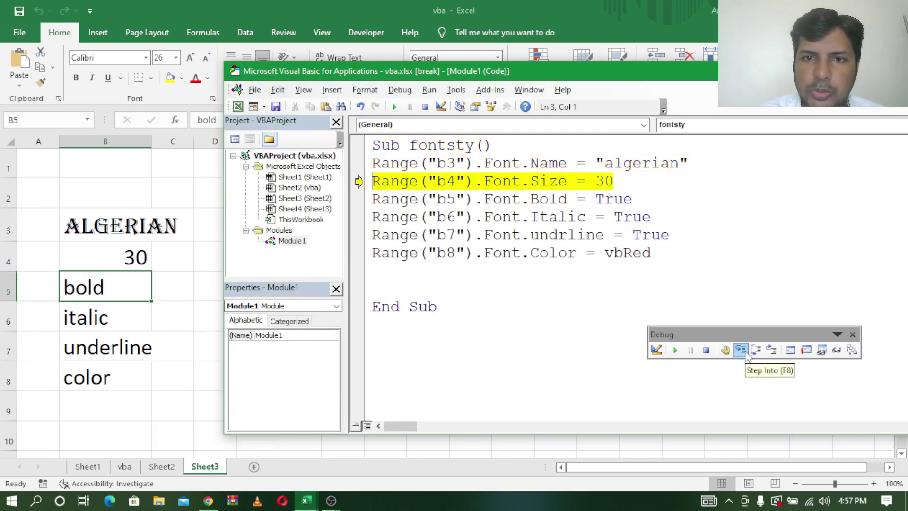
click(746, 355)
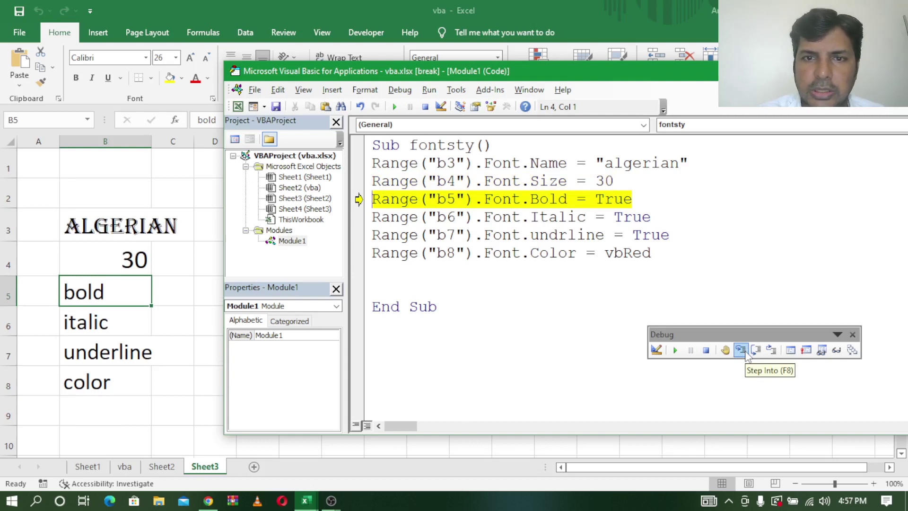
click(741, 350)
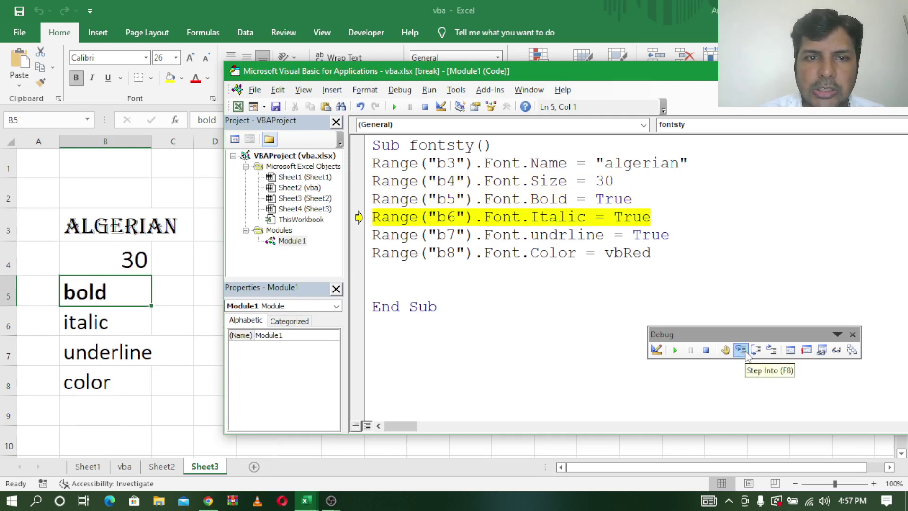
click(746, 355)
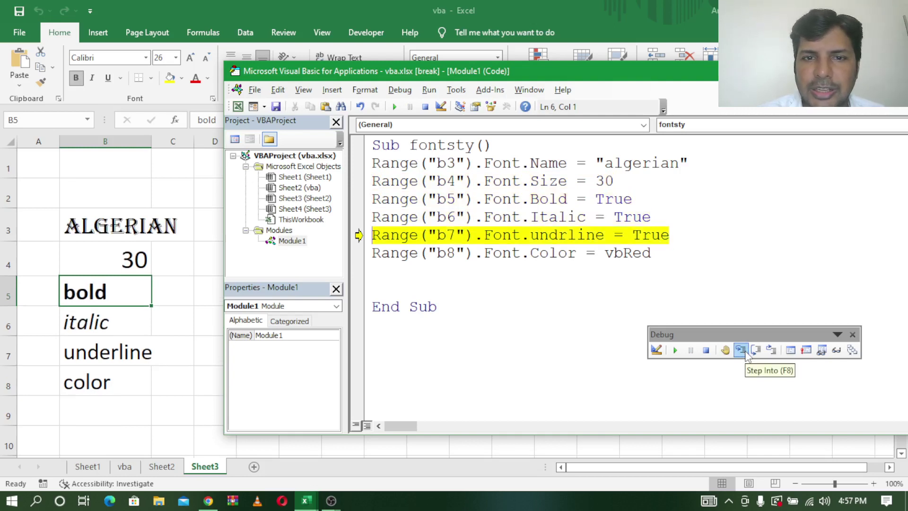
click(745, 354)
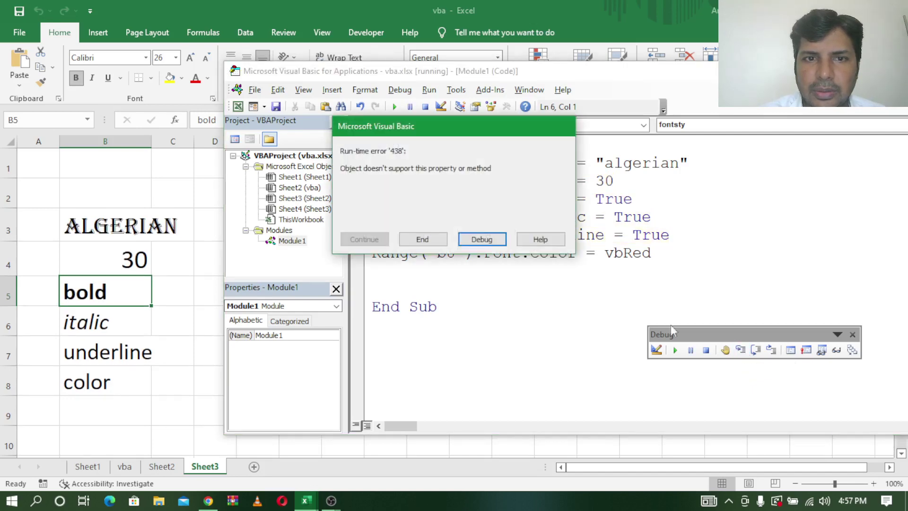
Correct undrline to underline on the failing line, then step it to underline B7
click(481, 239)
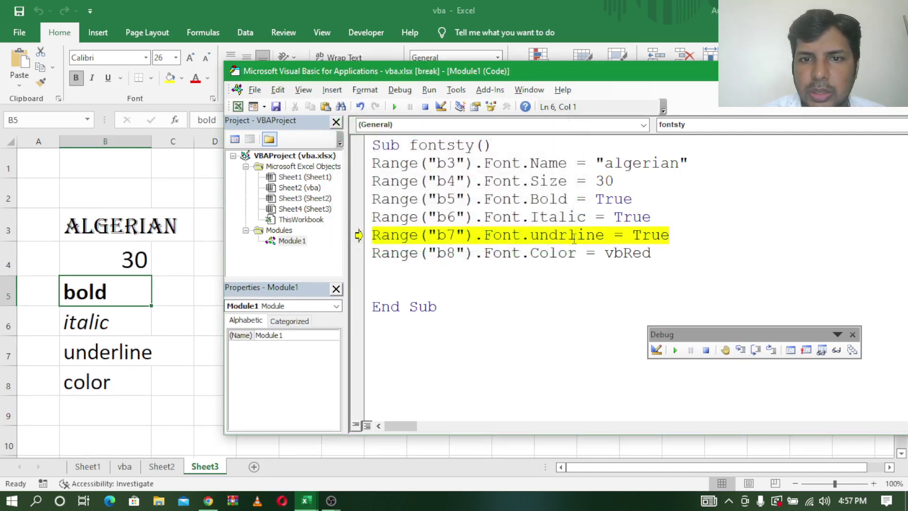
key(BackSpace)
text(er)
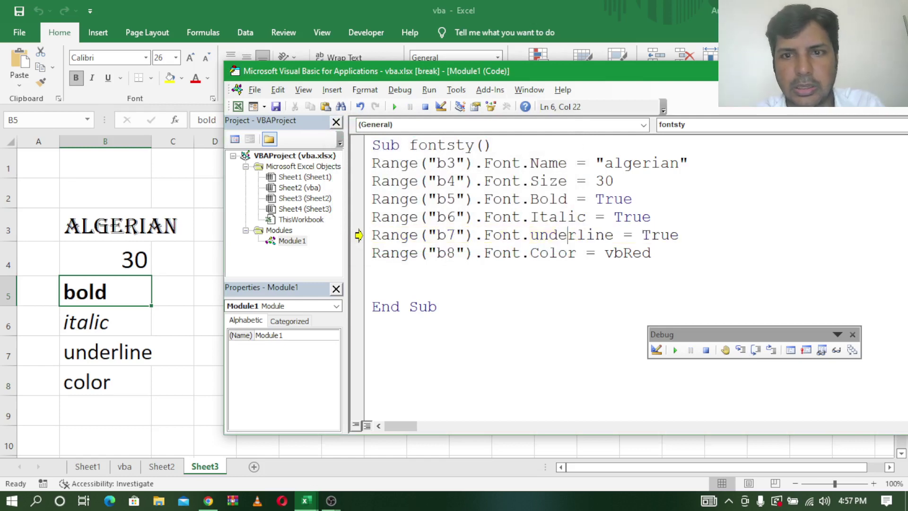
click(681, 235)
key(Return)
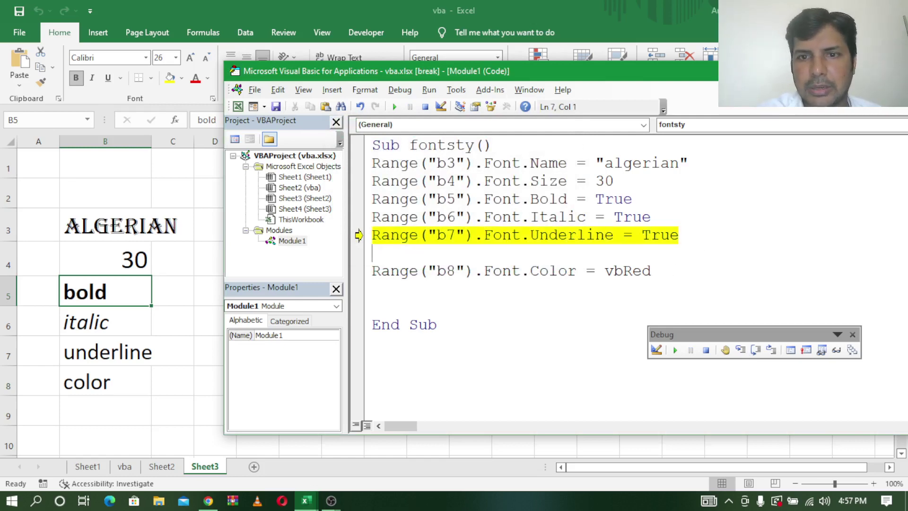
click(740, 349)
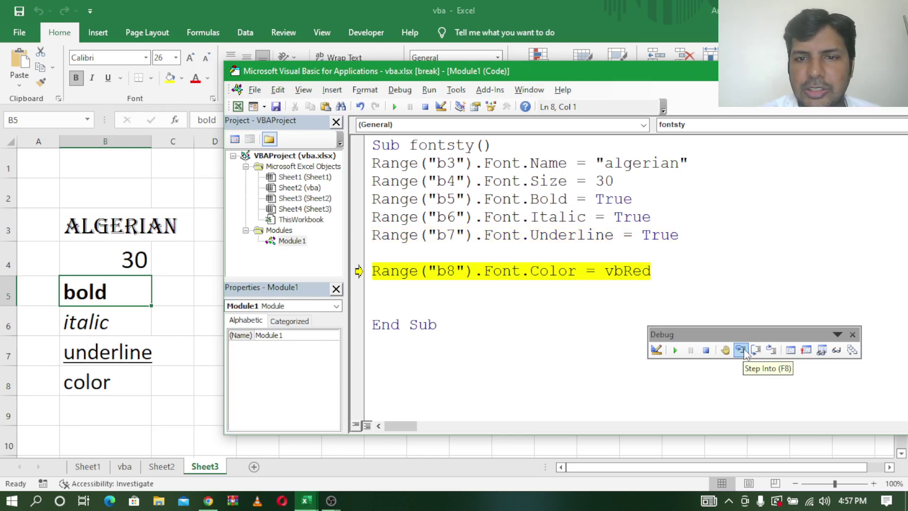
Step the Color line to turn B8 red and run End Sub
click(741, 349)
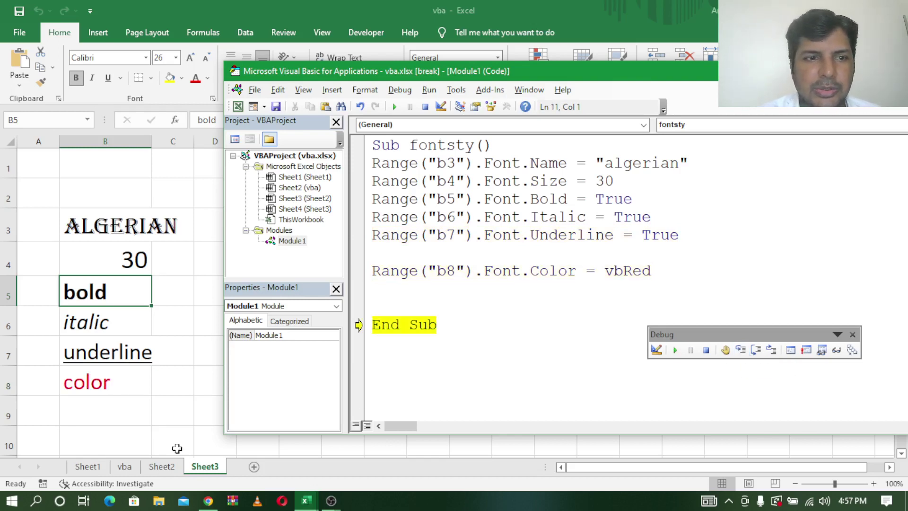
click(741, 350)
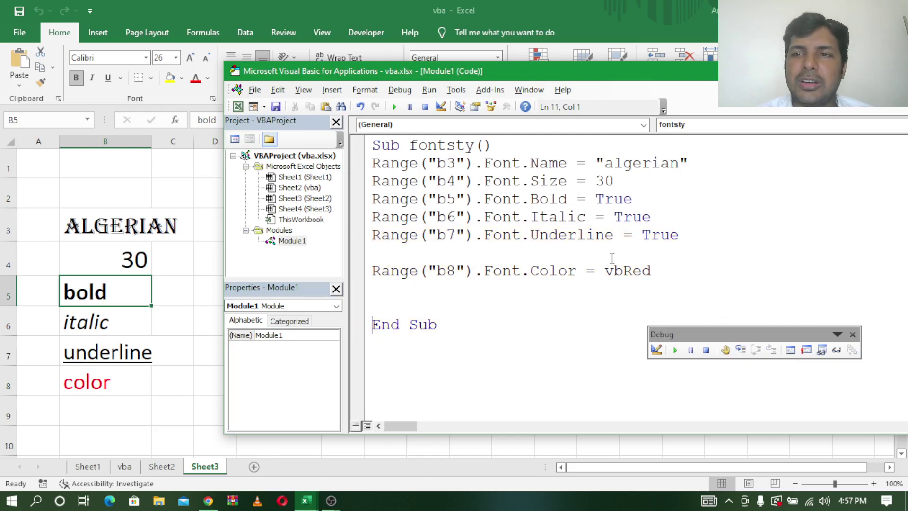